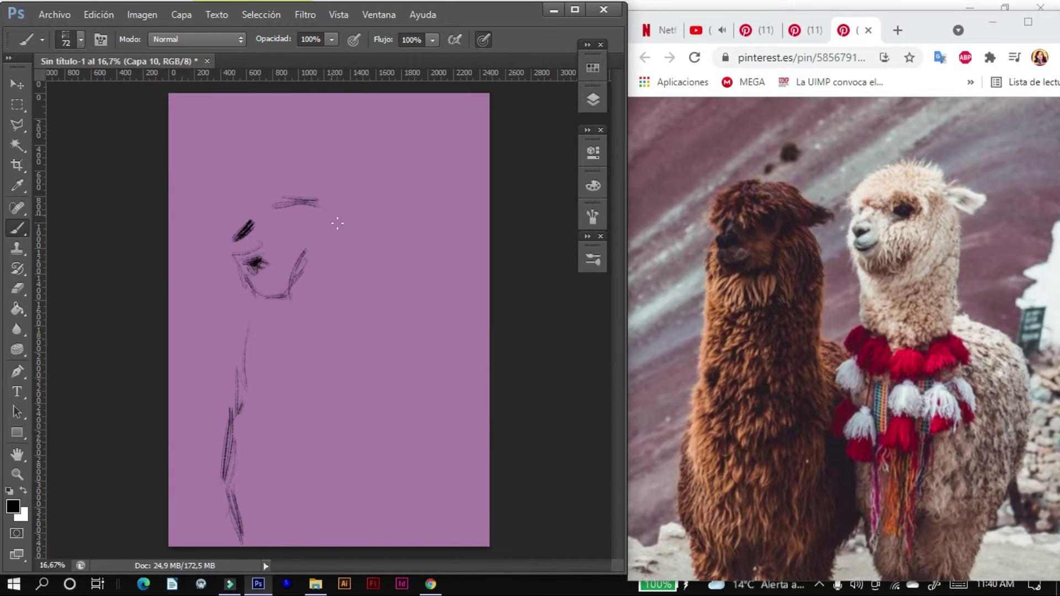
Step: Sketch the alpacas' heads, necks and the right alpaca's muzzle in dark lines
{"action": "left_click_drag", "start_coordinate": [337, 223], "coordinate": [362, 248]}
{"action": "right_click", "coordinate": [381, 273]}
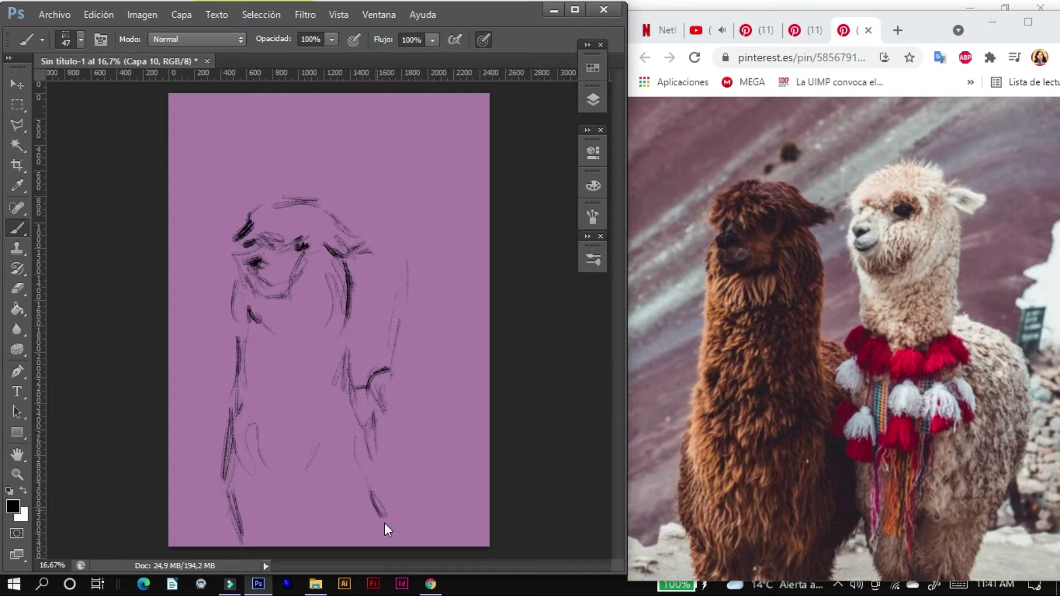
{"action": "left_click_drag", "start_coordinate": [384, 523], "coordinate": [357, 490]}
{"action": "left_click_drag", "start_coordinate": [452, 239], "coordinate": [425, 342]}
{"action": "left_click_drag", "start_coordinate": [400, 233], "coordinate": [369, 211]}
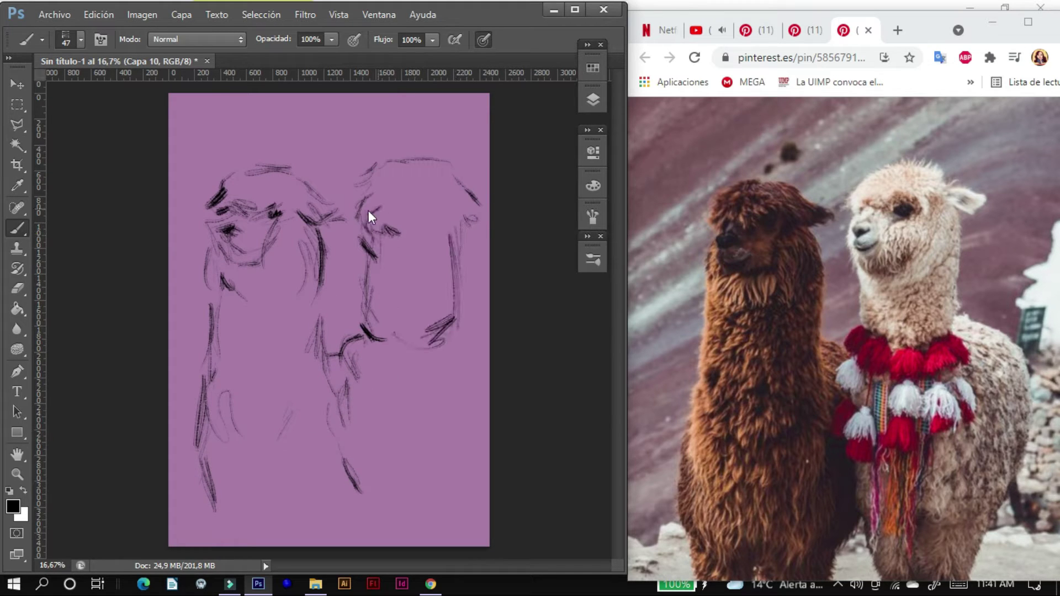
{"action": "mouse_move", "coordinate": [354, 326]}
{"action": "left_mouse_down"}
{"action": "mouse_move", "coordinate": [343, 379]}
{"action": "mouse_move", "coordinate": [370, 459]}
{"action": "left_mouse_up"}
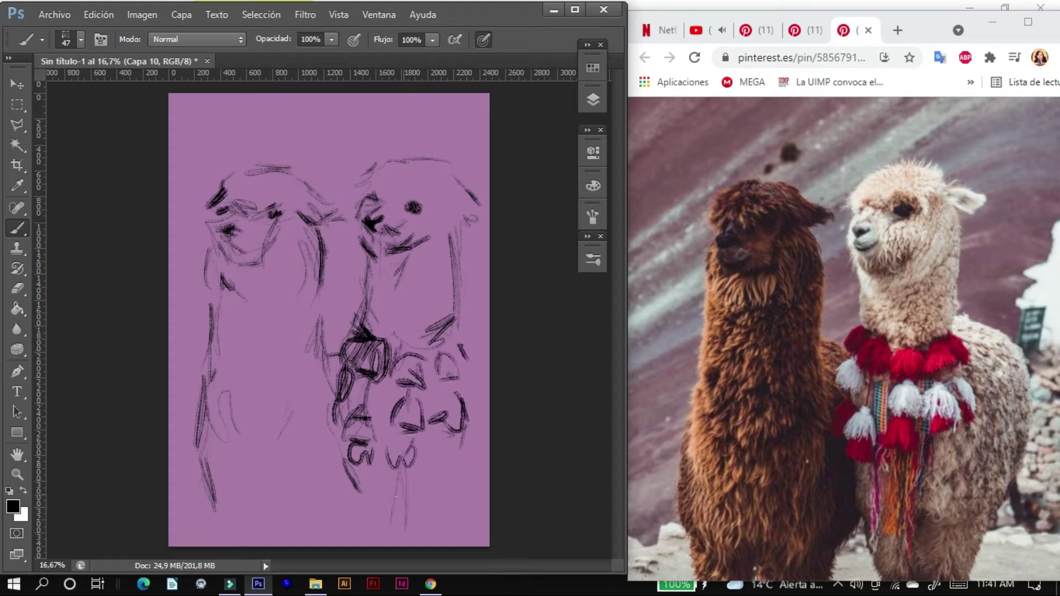
Step: Scale the sketch down and shift it lower on the canvas with Free Transform
{"action": "key", "text": "ctrl+t"}
{"action": "left_click_drag", "start_coordinate": [293, 287], "coordinate": [283, 297]}
{"action": "key", "text": "Return"}
Step: Sketch the right alpaca's body line and marks along the right edge
{"action": "left_click_drag", "start_coordinate": [486, 441], "coordinate": [472, 547]}
{"action": "left_click_drag", "start_coordinate": [449, 522], "coordinate": [439, 547]}
{"action": "left_click_drag", "start_coordinate": [486, 342], "coordinate": [475, 359]}
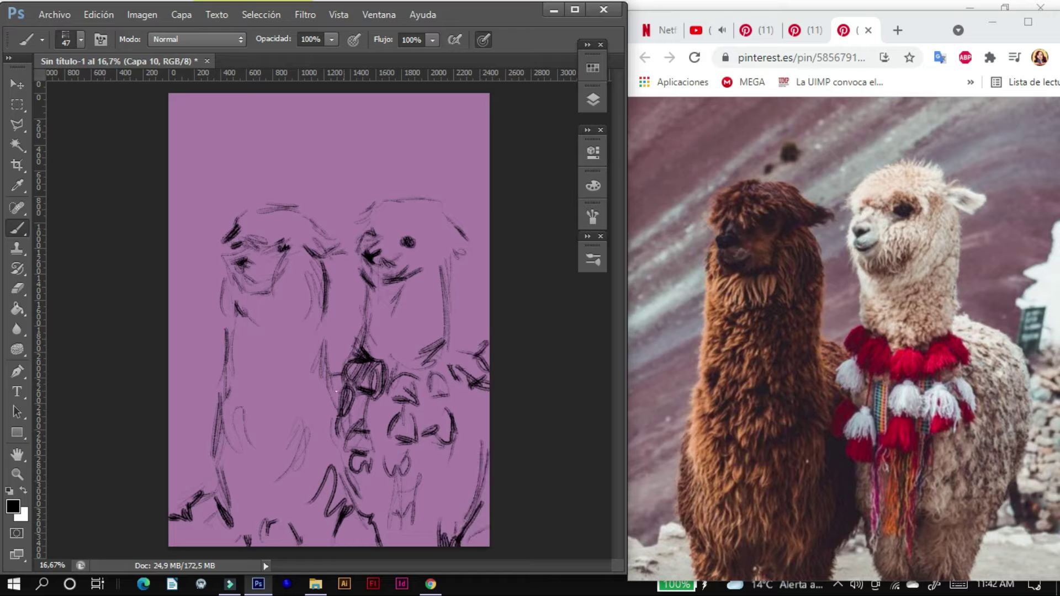
{"action": "left_click", "coordinate": [588, 94]}
{"action": "mouse_move", "coordinate": [497, 88]}
{"action": "left_mouse_down"}
{"action": "mouse_move", "coordinate": [663, 177]}
{"action": "mouse_move", "coordinate": [544, 66]}
{"action": "left_mouse_up"}
Step: Show the hidden colour layer and add a new empty layer for fur paint
{"action": "scroll", "coordinate": [657, 331], "scroll_direction": "down", "scroll_amount": 3}
{"action": "left_click", "coordinate": [579, 331]}
{"action": "scroll", "coordinate": [586, 340], "scroll_direction": "up", "scroll_amount": 3}
{"action": "left_click", "coordinate": [578, 314]}
{"action": "left_click", "coordinate": [708, 417]}
Step: Paint red-brown fur and a dark maroon lower body on the brown alpaca with a size-60 brush
{"action": "right_click", "coordinate": [392, 265]}
{"action": "left_click_drag", "start_coordinate": [395, 267], "coordinate": [365, 268]}
{"action": "left_click_drag", "start_coordinate": [298, 210], "coordinate": [260, 243]}
{"action": "left_click_drag", "start_coordinate": [274, 196], "coordinate": [276, 508]}
{"action": "left_click", "coordinate": [309, 513], "text": "alt"}
{"action": "mouse_move", "coordinate": [343, 448]}
{"action": "left_mouse_down"}
{"action": "mouse_move", "coordinate": [309, 486]}
{"action": "mouse_move", "coordinate": [215, 508]}
{"action": "mouse_move", "coordinate": [245, 370]}
{"action": "left_mouse_up"}
Step: On a new layer, shade the brown alpaca's neck dark maroon, undoing the last head stroke
{"action": "key", "text": "ctrl+shift+alt+n"}
{"action": "mouse_move", "coordinate": [317, 232]}
{"action": "left_mouse_down"}
{"action": "mouse_move", "coordinate": [315, 279]}
{"action": "mouse_move", "coordinate": [282, 359]}
{"action": "left_mouse_up"}
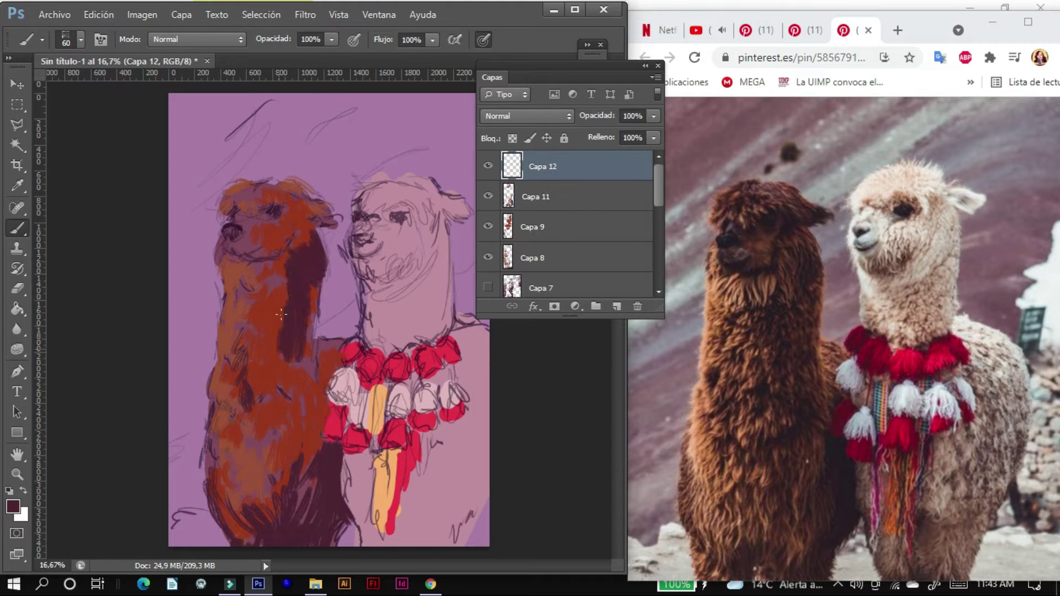
{"action": "left_click_drag", "start_coordinate": [288, 309], "coordinate": [276, 404]}
{"action": "mouse_move", "coordinate": [325, 298]}
{"action": "left_mouse_down"}
{"action": "mouse_move", "coordinate": [321, 445]}
{"action": "mouse_move", "coordinate": [268, 417]}
{"action": "left_mouse_up"}
{"action": "left_click_drag", "start_coordinate": [312, 212], "coordinate": [304, 243]}
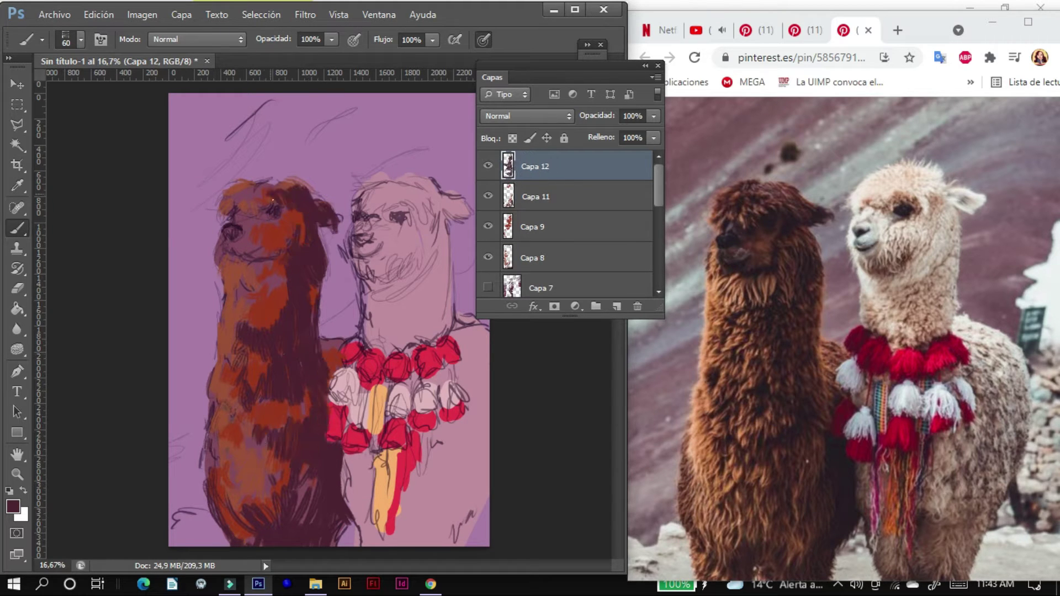
{"action": "key", "text": "ctrl+z"}
Step: Add red-brown strokes to the brown alpaca's neck on a new layer
{"action": "left_click", "coordinate": [247, 332], "text": "alt"}
{"action": "key", "text": "ctrl+shift+alt+n"}
{"action": "left_click_drag", "start_coordinate": [247, 332], "coordinate": [226, 288]}
{"action": "key", "text": "ctrl+shift+alt+n"}
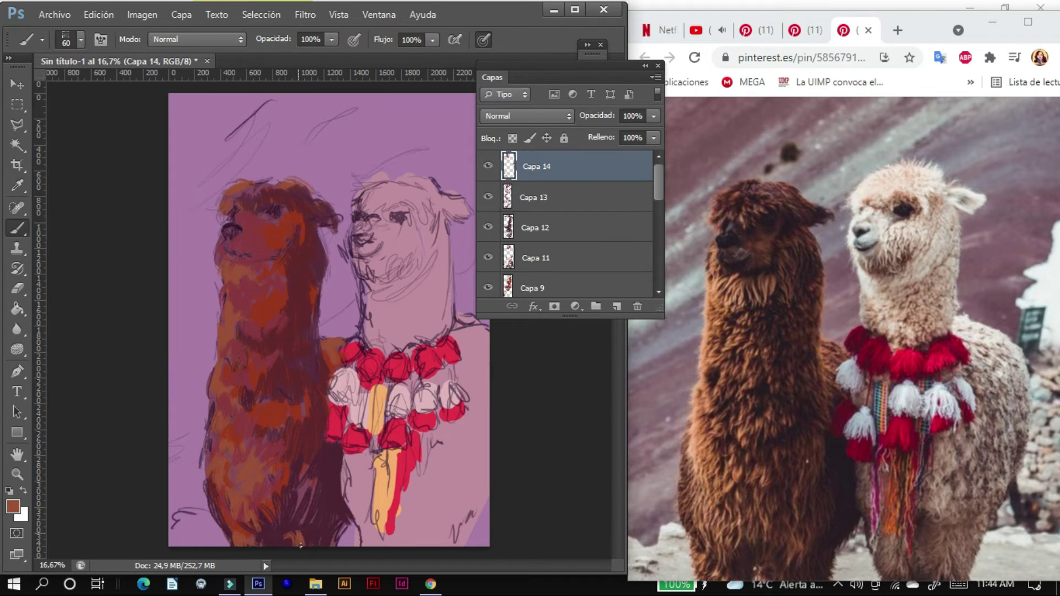
Step: Choose light pink and begin painting the white alpaca's head
{"action": "key", "text": "ctrl+shift+alt+n"}
{"action": "left_click", "coordinate": [12, 506]}
{"action": "left_click", "coordinate": [473, 170]}
{"action": "key", "text": "Return"}
{"action": "key", "text": "b"}
{"action": "key", "text": "ctrl+shift+alt+n"}
{"action": "mouse_move", "coordinate": [389, 287]}
{"action": "left_mouse_down"}
{"action": "mouse_move", "coordinate": [439, 229]}
{"action": "mouse_move", "coordinate": [431, 331]}
{"action": "left_mouse_up"}
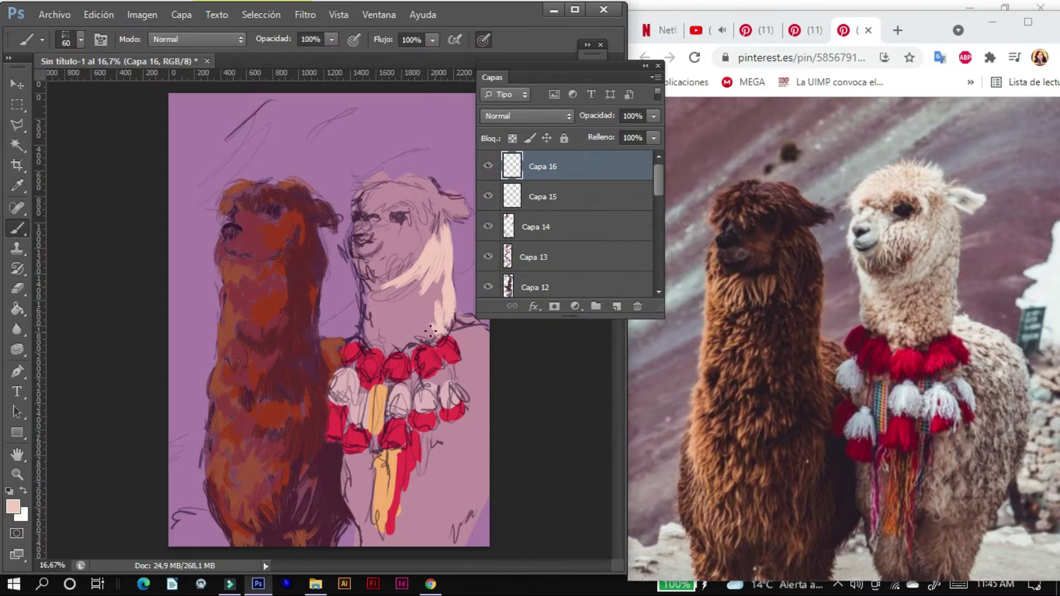
Step: Paint light pink fur over the white alpaca's forehead, neck, chest and lower body
{"action": "left_click_drag", "start_coordinate": [439, 436], "coordinate": [459, 503]}
{"action": "left_click_drag", "start_coordinate": [398, 547], "coordinate": [365, 511]}
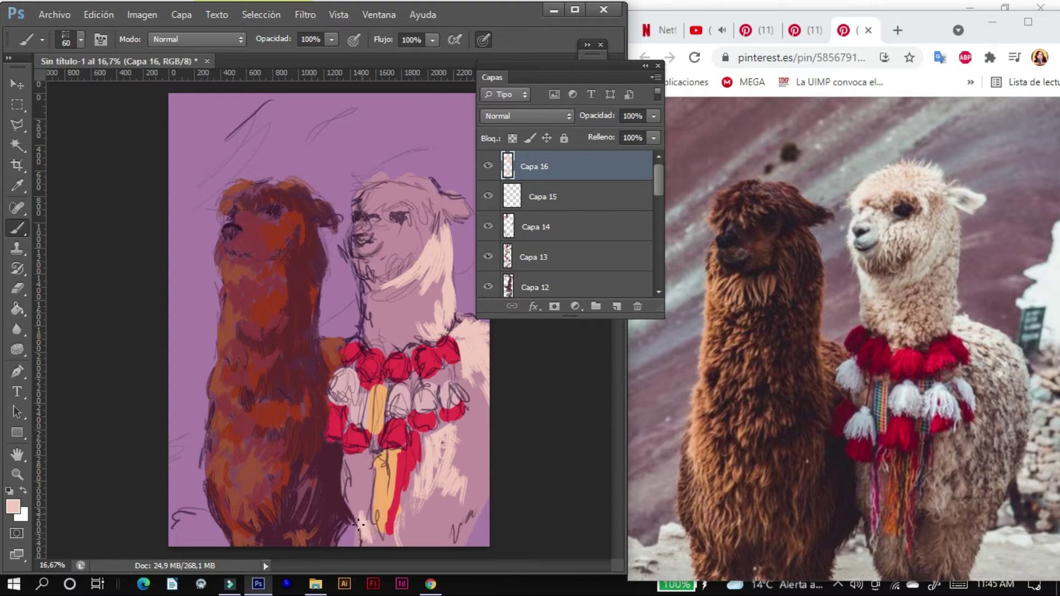
{"action": "left_click_drag", "start_coordinate": [343, 450], "coordinate": [359, 533]}
{"action": "left_click_drag", "start_coordinate": [370, 279], "coordinate": [362, 293]}
{"action": "left_click_drag", "start_coordinate": [413, 213], "coordinate": [372, 197]}
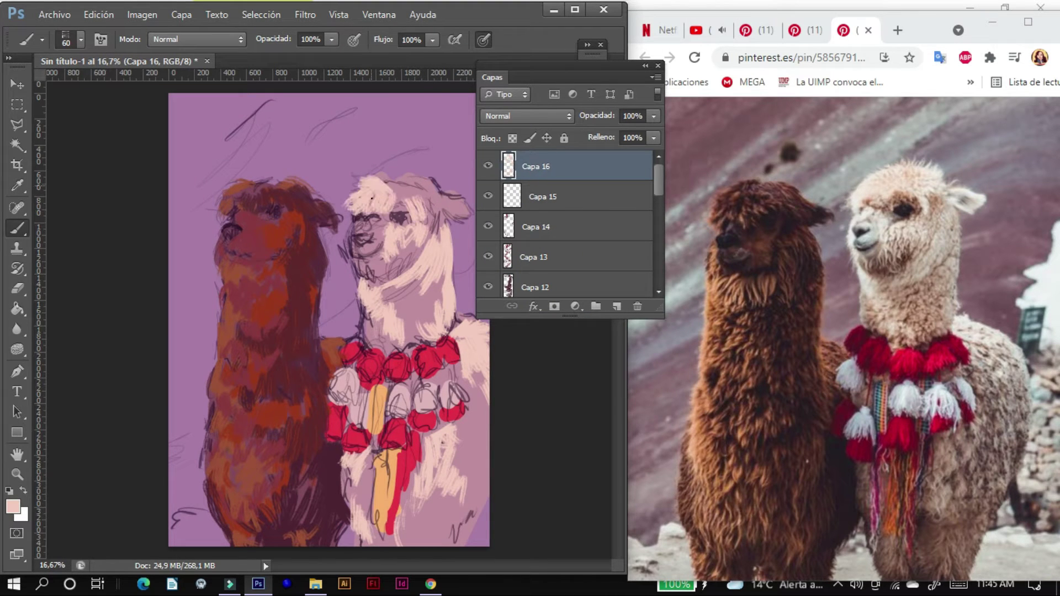
{"action": "left_click_drag", "start_coordinate": [367, 265], "coordinate": [459, 452]}
{"action": "key", "text": "ctrl+shift+alt+n"}
{"action": "left_click_drag", "start_coordinate": [442, 514], "coordinate": [403, 407]}
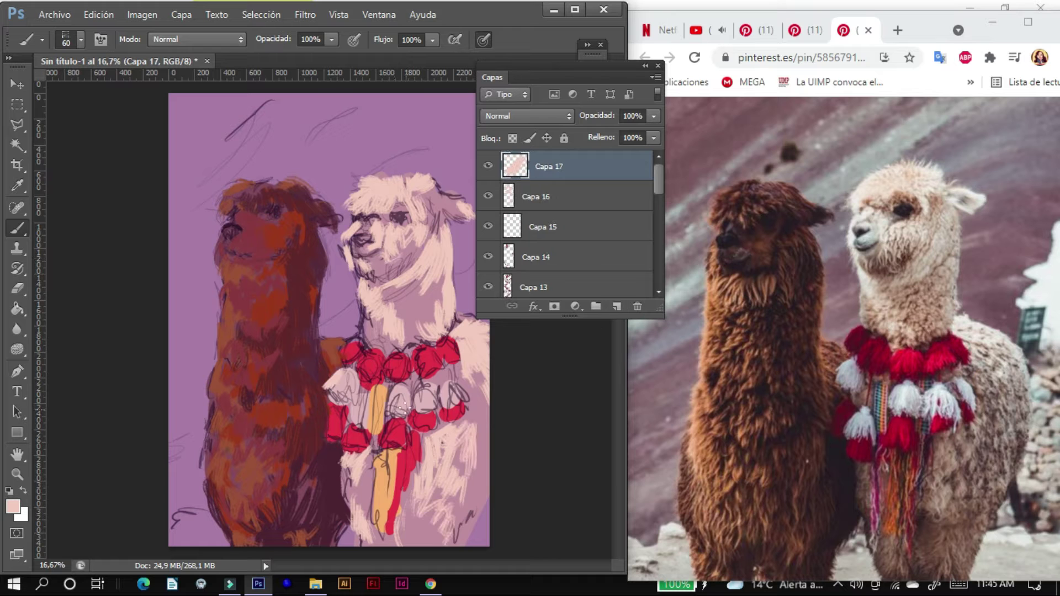
Step: Add a brown shadow on the white alpaca's neck on a new layer
{"action": "left_click", "coordinate": [13, 506]}
{"action": "left_click", "coordinate": [497, 214]}
{"action": "left_click", "coordinate": [755, 144]}
{"action": "key", "text": "ctrl+shift+alt+n"}
{"action": "left_click_drag", "start_coordinate": [434, 323], "coordinate": [389, 345]}
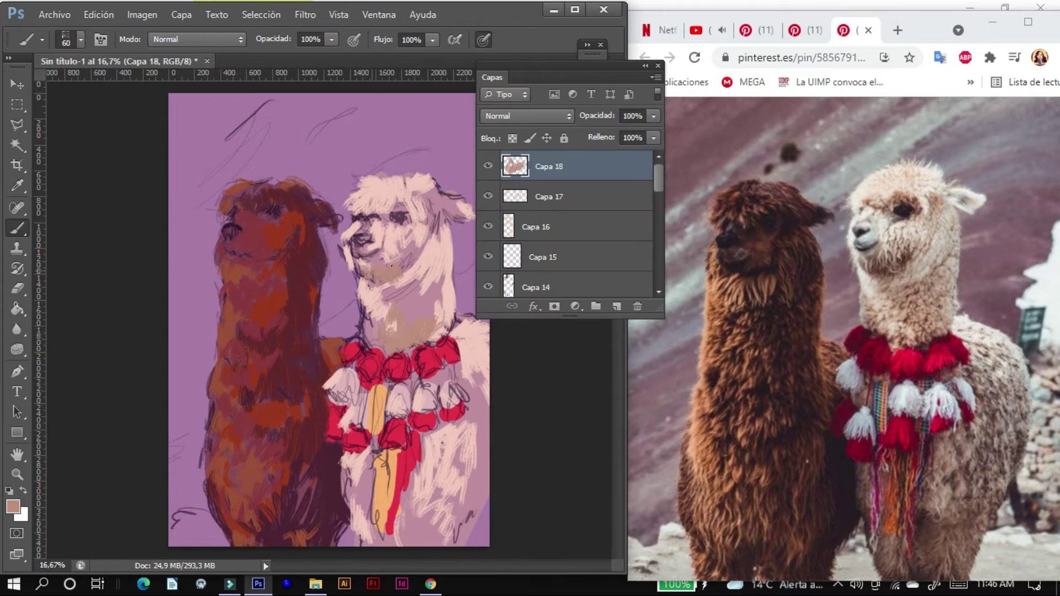
Step: Paint the pompom collar red and add dark red to the brown alpaca's lower body
{"action": "left_click", "coordinate": [620, 307]}
{"action": "left_click", "coordinate": [13, 507]}
{"action": "left_click", "coordinate": [368, 354]}
{"action": "key", "text": "Return"}
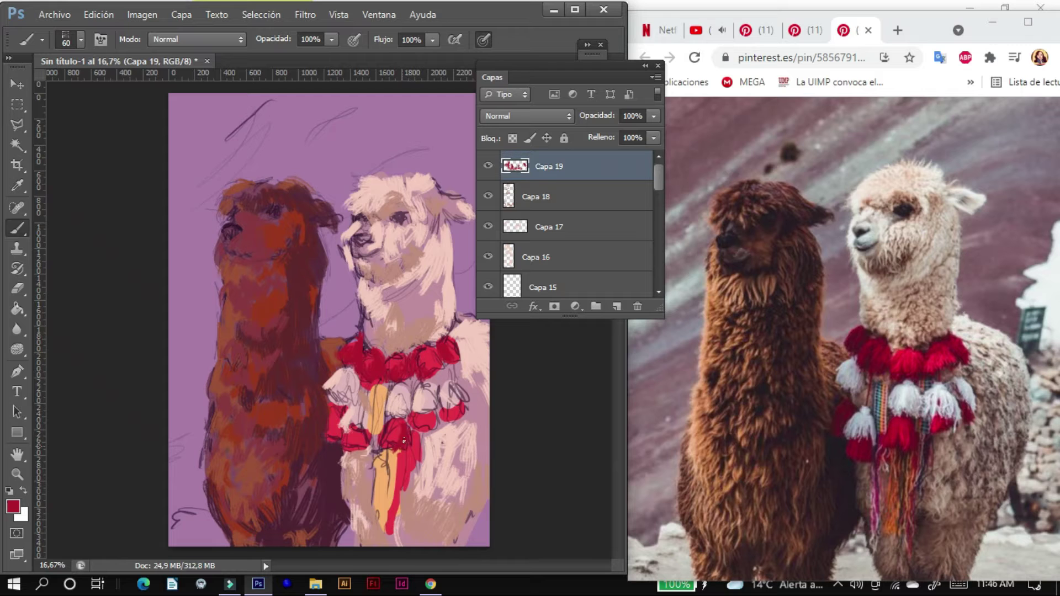
{"action": "left_click_drag", "start_coordinate": [404, 440], "coordinate": [366, 433]}
{"action": "left_click_drag", "start_coordinate": [362, 544], "coordinate": [351, 516]}
{"action": "key", "text": "ctrl+shift+alt+n"}
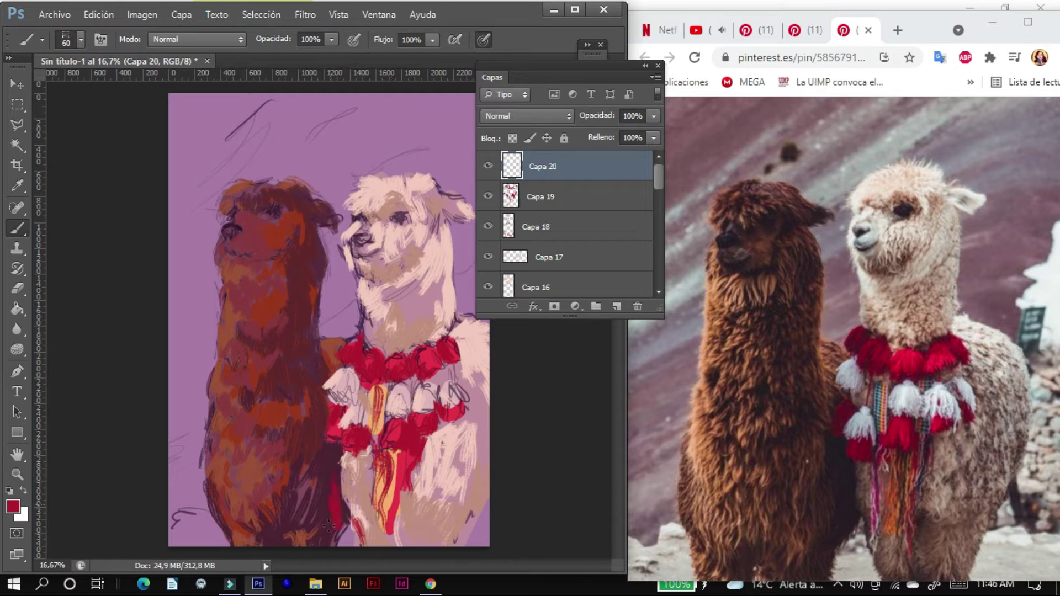
{"action": "left_click_drag", "start_coordinate": [292, 469], "coordinate": [260, 508]}
Step: Paint a pale pink ground strip along the bottom of the canvas
{"action": "key", "text": "ctrl+shift+alt+n"}
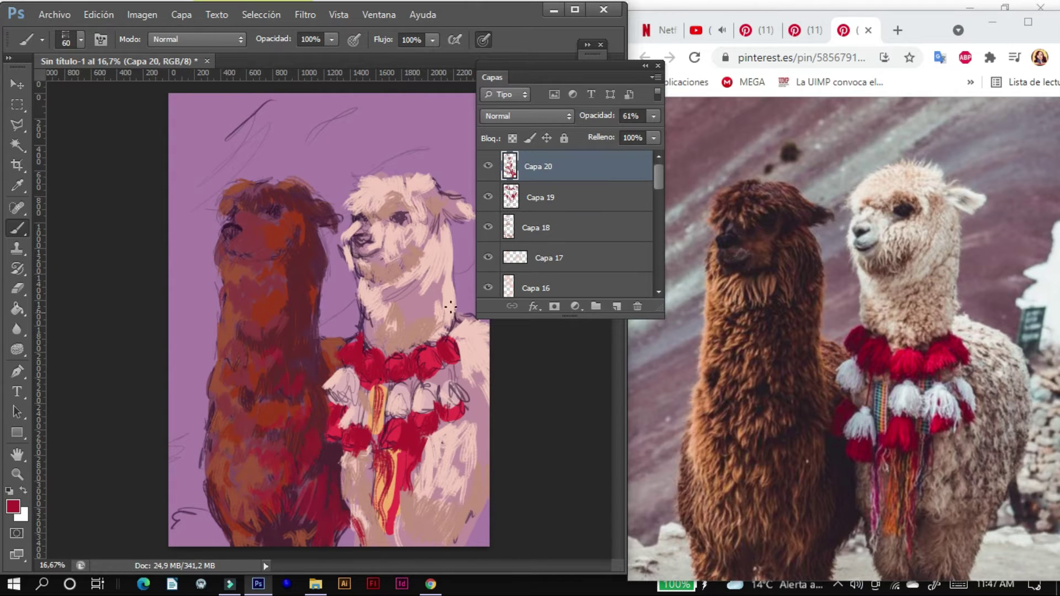
{"action": "left_click", "coordinate": [420, 475], "text": "alt"}
{"action": "left_click_drag", "start_coordinate": [177, 530], "coordinate": [480, 525]}
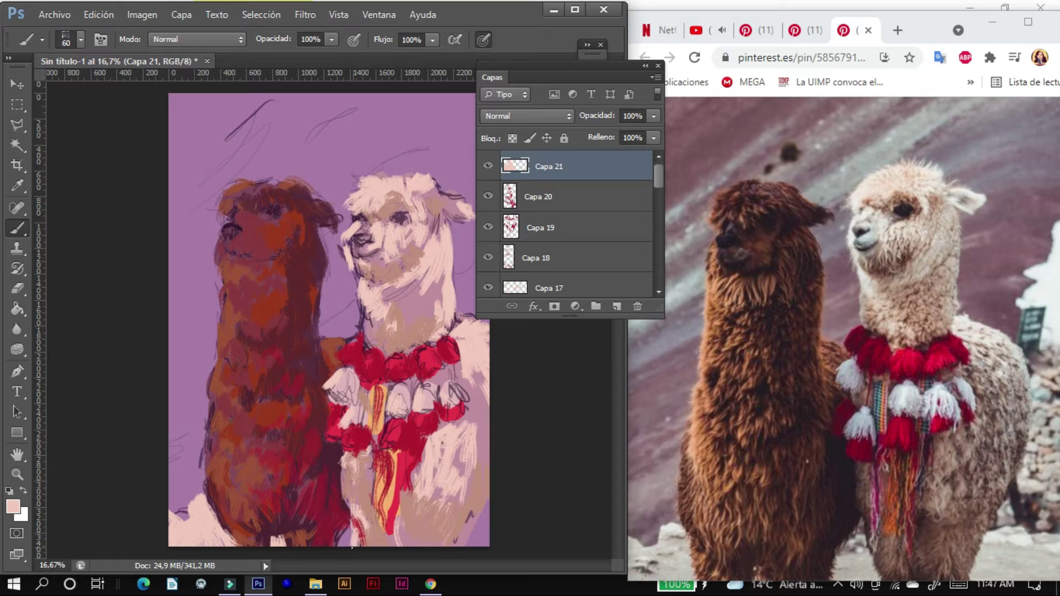
Step: Add brown strokes near the bottom on a new layer
{"action": "key", "text": "ctrl+shift+alt+n"}
{"action": "left_click", "coordinate": [13, 506]}
{"action": "left_click", "coordinate": [516, 244]}
{"action": "left_click", "coordinate": [764, 142]}
{"action": "key", "text": "ctrl+shift+alt+n"}
{"action": "mouse_move", "coordinate": [403, 497]}
{"action": "left_mouse_down"}
{"action": "mouse_move", "coordinate": [438, 546]}
{"action": "mouse_move", "coordinate": [422, 442]}
{"action": "mouse_move", "coordinate": [458, 387]}
{"action": "mouse_move", "coordinate": [395, 354]}
{"action": "left_mouse_up"}
Step: On a new layer, brush lilac diagonal strokes across the background around the alpacas
{"action": "key", "text": "ctrl+shift+alt+n"}
{"action": "left_click", "coordinate": [13, 506]}
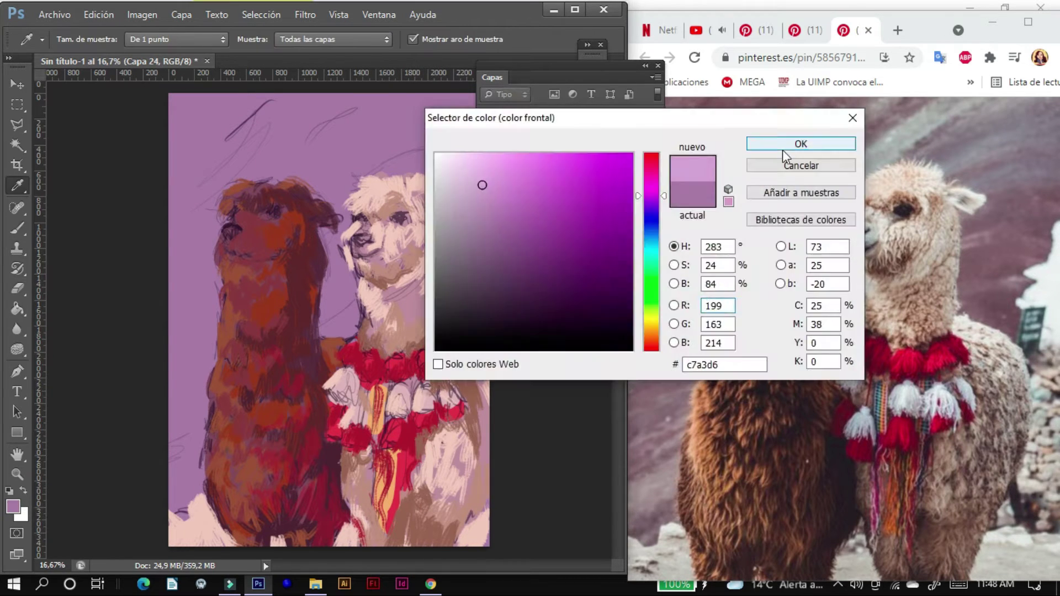
{"action": "left_click", "coordinate": [800, 142]}
{"action": "left_click_drag", "start_coordinate": [190, 436], "coordinate": [176, 484]}
{"action": "mouse_move", "coordinate": [196, 394]}
{"action": "left_mouse_down"}
{"action": "mouse_move", "coordinate": [342, 320]}
{"action": "mouse_move", "coordinate": [210, 370]}
{"action": "left_mouse_up"}
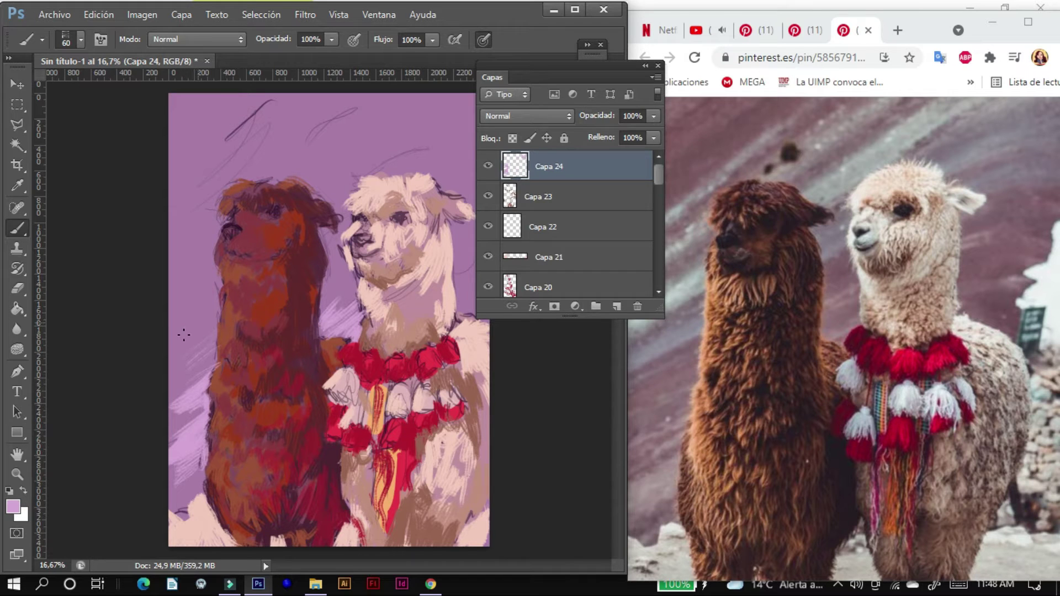
{"action": "left_click_drag", "start_coordinate": [177, 337], "coordinate": [221, 303]}
{"action": "left_click_drag", "start_coordinate": [320, 293], "coordinate": [345, 271]}
{"action": "left_click_drag", "start_coordinate": [488, 265], "coordinate": [461, 292]}
{"action": "left_click_drag", "start_coordinate": [347, 270], "coordinate": [328, 253]}
Step: Brush light blue streaks beside the alpacas, behind the white alpaca's ear and across the top
{"action": "left_click", "coordinate": [13, 506]}
{"action": "left_click", "coordinate": [742, 170]}
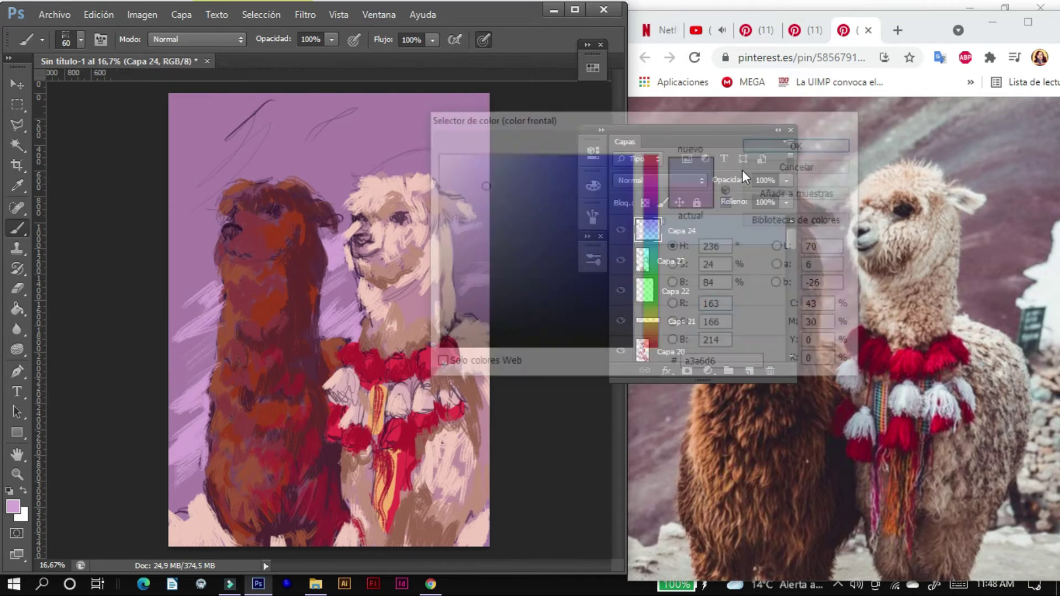
{"action": "left_click_drag", "start_coordinate": [174, 336], "coordinate": [235, 287]}
{"action": "left_click_drag", "start_coordinate": [487, 160], "coordinate": [439, 185]}
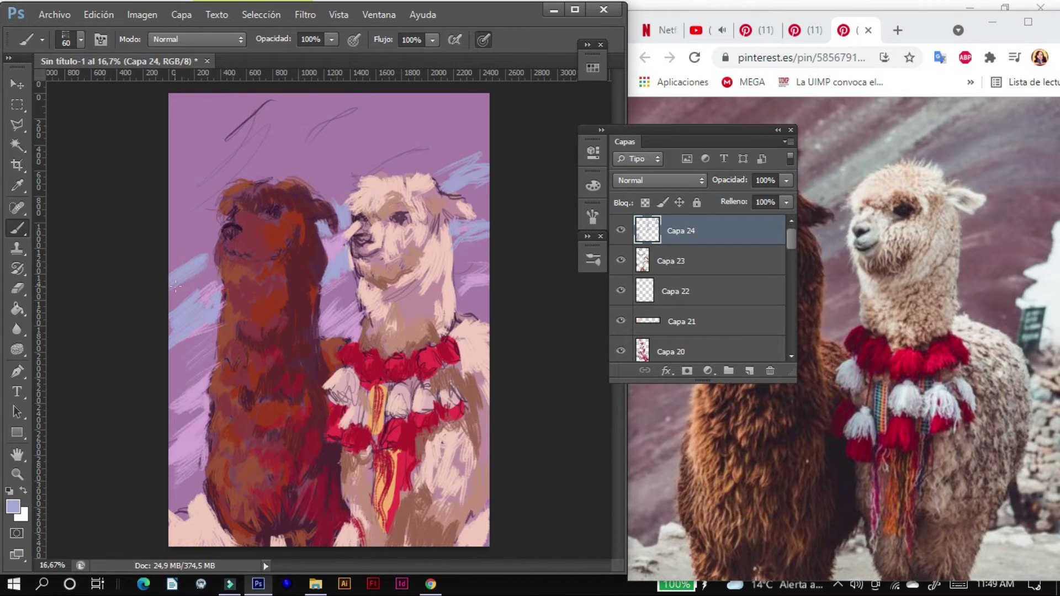
{"action": "left_click_drag", "start_coordinate": [624, 133], "coordinate": [555, 290]}
{"action": "left_click_drag", "start_coordinate": [309, 188], "coordinate": [486, 99]}
{"action": "left_click_drag", "start_coordinate": [172, 209], "coordinate": [326, 108]}
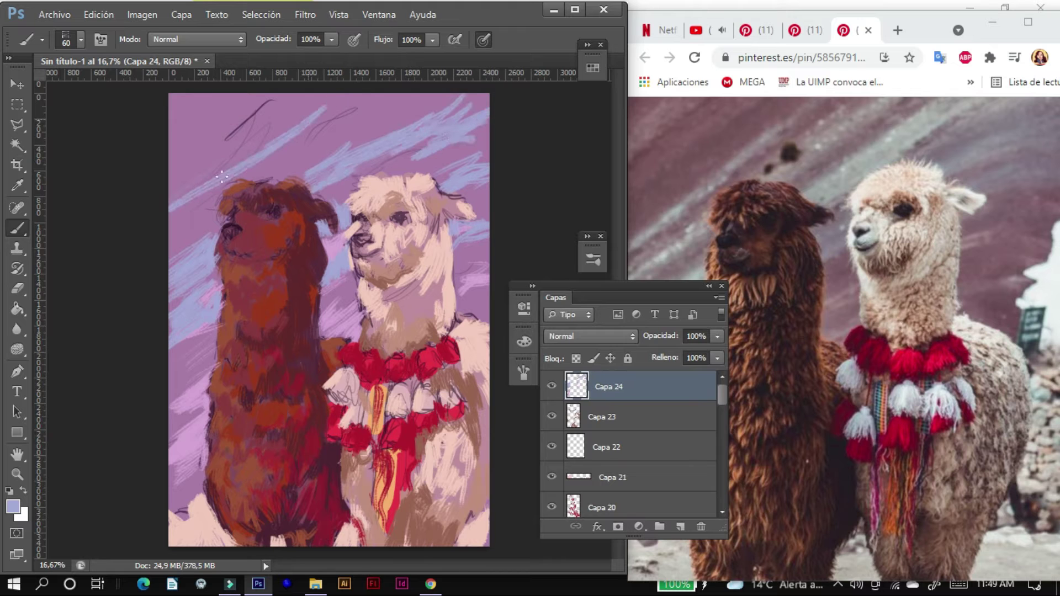
{"action": "left_click_drag", "start_coordinate": [221, 177], "coordinate": [364, 94]}
Step: Brush dark purple diagonal streaks along the upper-left and left edge
{"action": "left_click", "coordinate": [194, 139], "text": "alt"}
{"action": "left_click", "coordinate": [13, 506]}
{"action": "left_click", "coordinate": [527, 282]}
{"action": "key", "text": "Return"}
{"action": "key", "text": "b"}
{"action": "left_click_drag", "start_coordinate": [166, 265], "coordinate": [218, 224]}
{"action": "left_click_drag", "start_coordinate": [237, 160], "coordinate": [336, 97]}
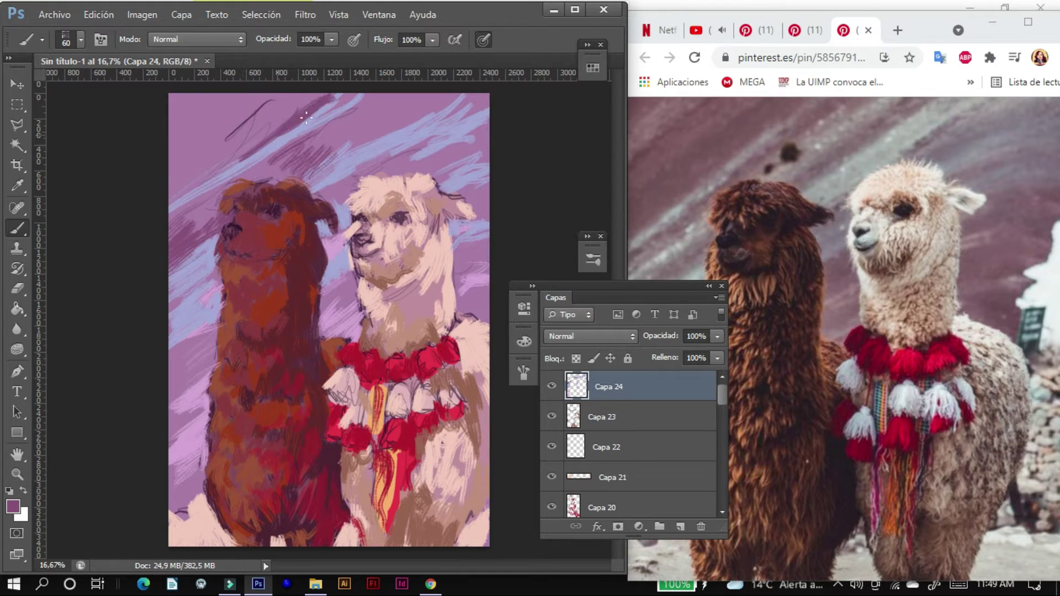
{"action": "left_click_drag", "start_coordinate": [185, 155], "coordinate": [292, 105]}
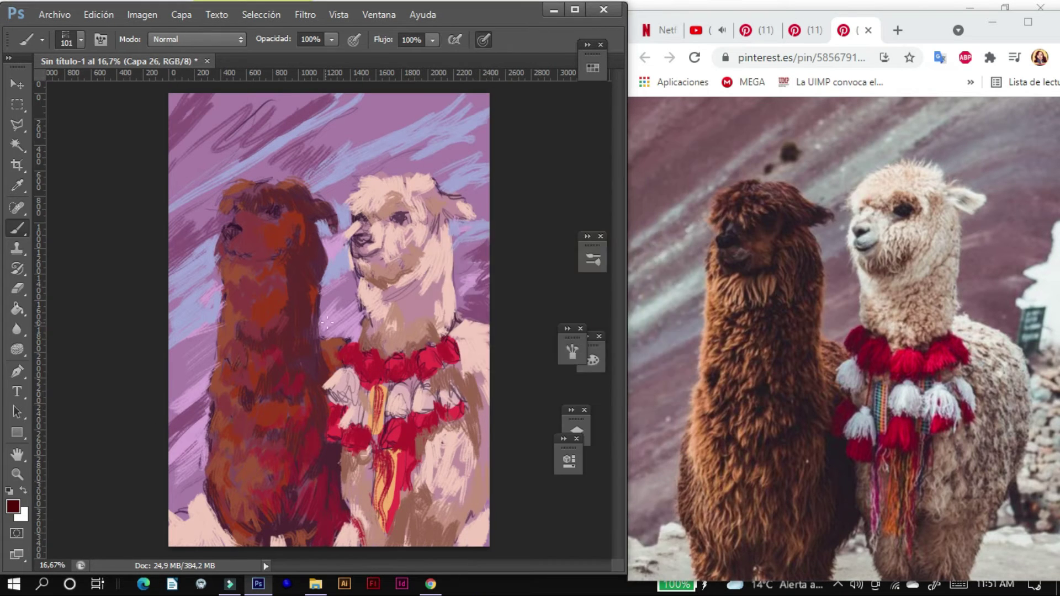
Step: Shrink the brush to 88 and paint dark red over the brown alpaca's chest and neck
{"action": "key", "text": "bracketleft"}
{"action": "key", "text": "bracketleft"}
{"action": "key", "text": "bracketleft"}
{"action": "left_click_drag", "start_coordinate": [298, 433], "coordinate": [259, 442]}
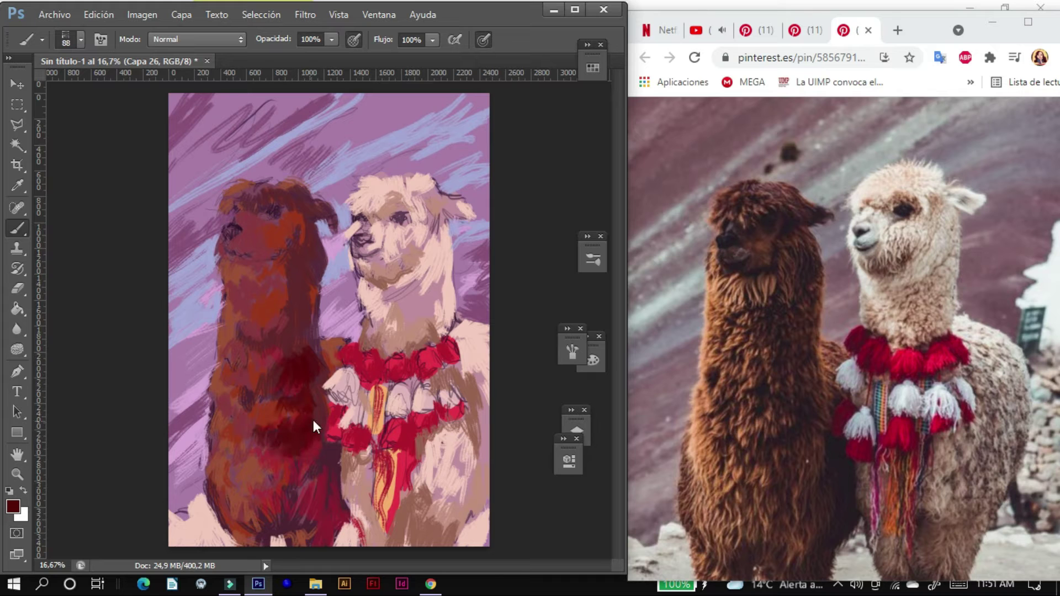
{"action": "left_click_drag", "start_coordinate": [304, 473], "coordinate": [337, 505]}
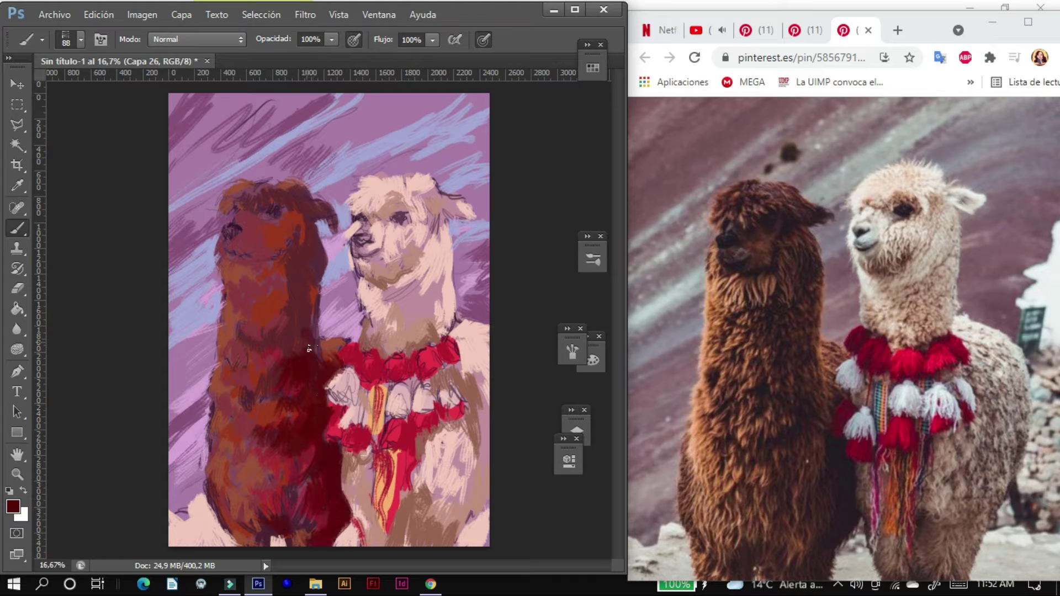
{"action": "left_click_drag", "start_coordinate": [310, 348], "coordinate": [248, 336]}
{"action": "left_click_drag", "start_coordinate": [281, 284], "coordinate": [294, 229]}
Step: Switch to a deeper shade, paint a dark stroke on the head, and sample reddish-brown
{"action": "left_click", "coordinate": [533, 289]}
{"action": "key", "text": "Return"}
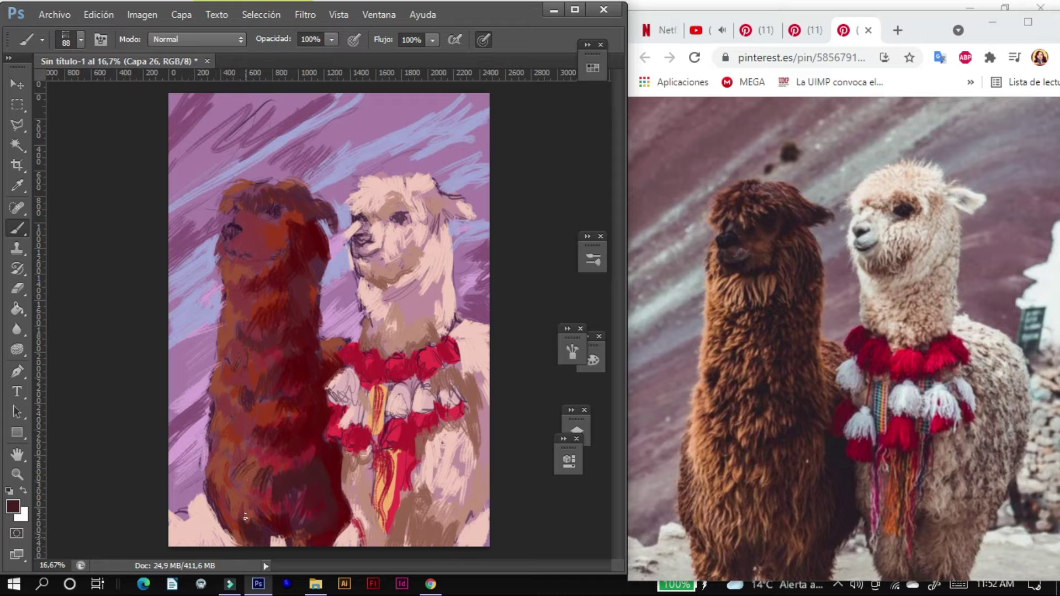
{"action": "left_click", "coordinate": [24, 516]}
{"action": "left_click", "coordinate": [504, 307]}
{"action": "key", "text": "Return"}
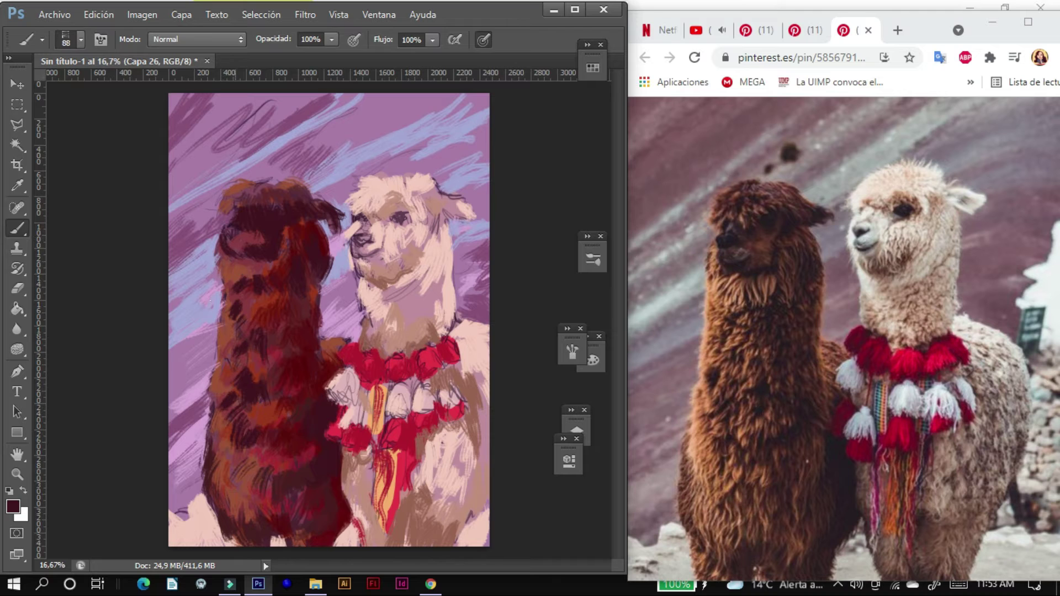
{"action": "left_click_drag", "start_coordinate": [251, 244], "coordinate": [235, 240]}
{"action": "left_click", "coordinate": [275, 239], "text": "alt"}
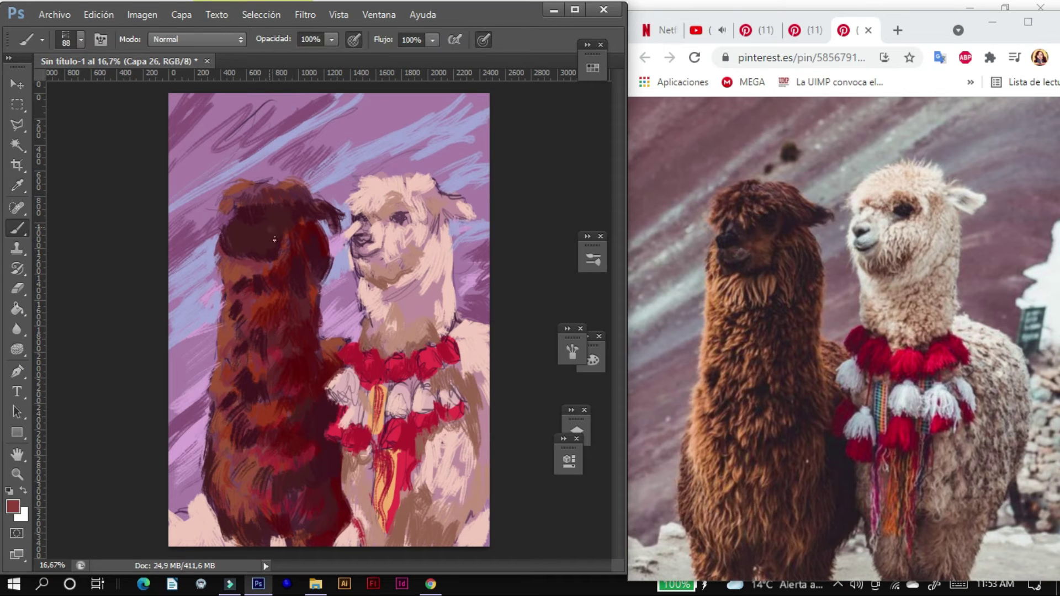
Step: Set the brush size to 77 and reduce the current layer's opacity
{"action": "right_click", "coordinate": [232, 229]}
{"action": "left_click", "coordinate": [576, 432]}
{"action": "left_click", "coordinate": [577, 432]}
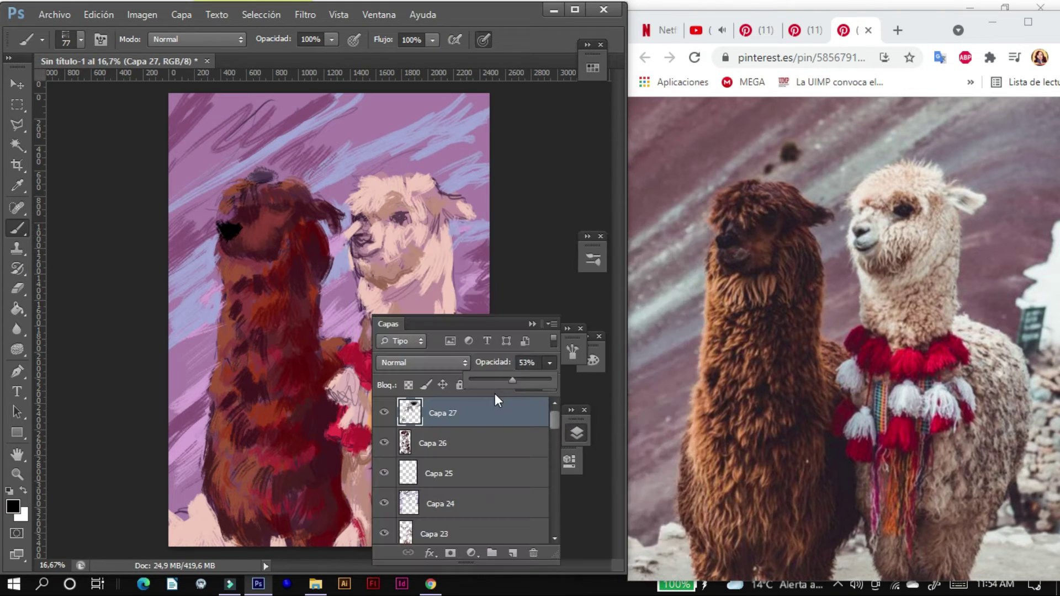
{"action": "left_click_drag", "start_coordinate": [576, 432], "coordinate": [551, 204]}
Step: On a new layer, paint light pink and mauve strokes on the white alpaca's body
{"action": "left_click", "coordinate": [551, 205]}
{"action": "left_click", "coordinate": [379, 327], "text": "alt"}
{"action": "left_click", "coordinate": [378, 291], "text": "alt"}
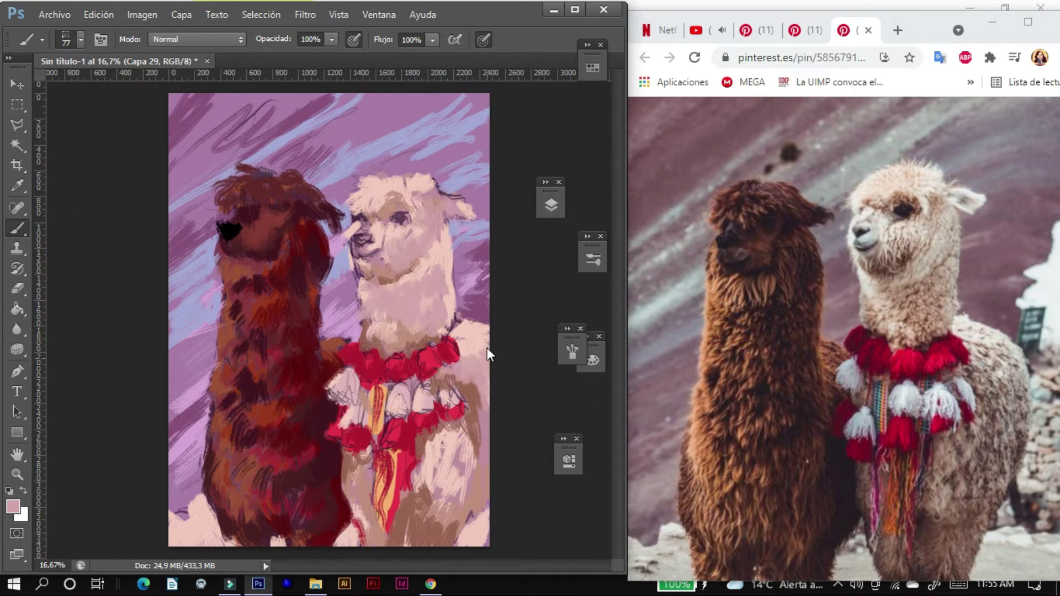
{"action": "left_click_drag", "start_coordinate": [478, 406], "coordinate": [430, 485]}
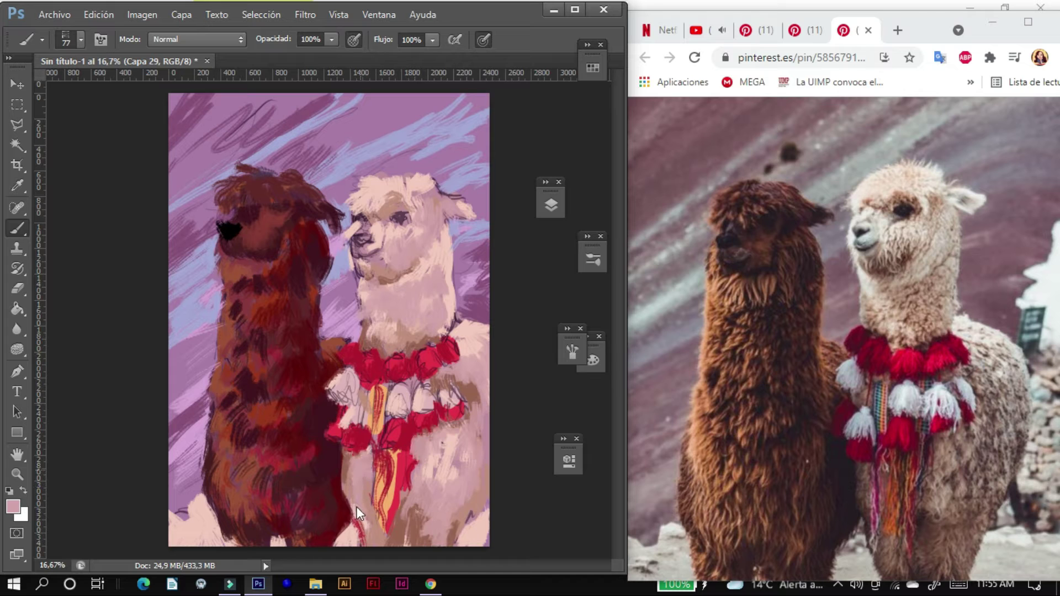
Step: Paint red-brown and rust strokes on the brown alpaca's face, then make that layer partly transparent
{"action": "left_click", "coordinate": [254, 226], "text": "alt"}
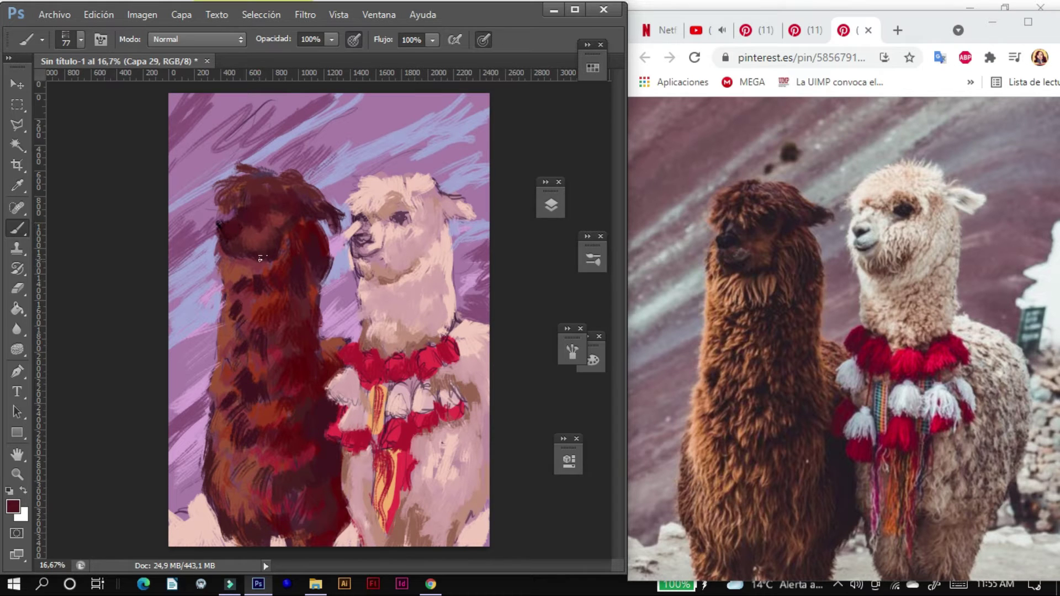
{"action": "left_click", "coordinate": [330, 345], "text": "alt"}
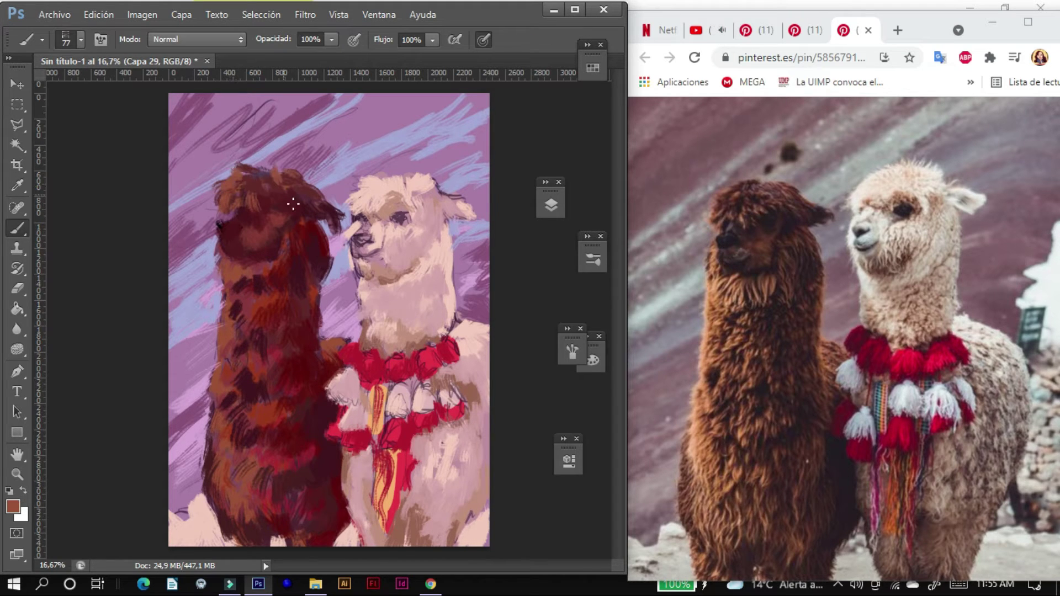
{"action": "left_click_drag", "start_coordinate": [220, 223], "coordinate": [242, 249]}
{"action": "left_click", "coordinate": [551, 205]}
Step: On another new layer, paint mauve strokes on the brown alpaca's face
{"action": "left_click", "coordinate": [232, 237], "text": "alt"}
{"action": "key", "text": "ctrl+shift+alt+n"}
{"action": "left_click", "coordinate": [524, 233]}
{"action": "left_click_drag", "start_coordinate": [490, 251], "coordinate": [480, 251]}
Step: Try maroon, orange and lilac colours and paint a small stroke at the bottom-left
{"action": "left_click", "coordinate": [487, 422]}
{"action": "left_click", "coordinate": [487, 422]}
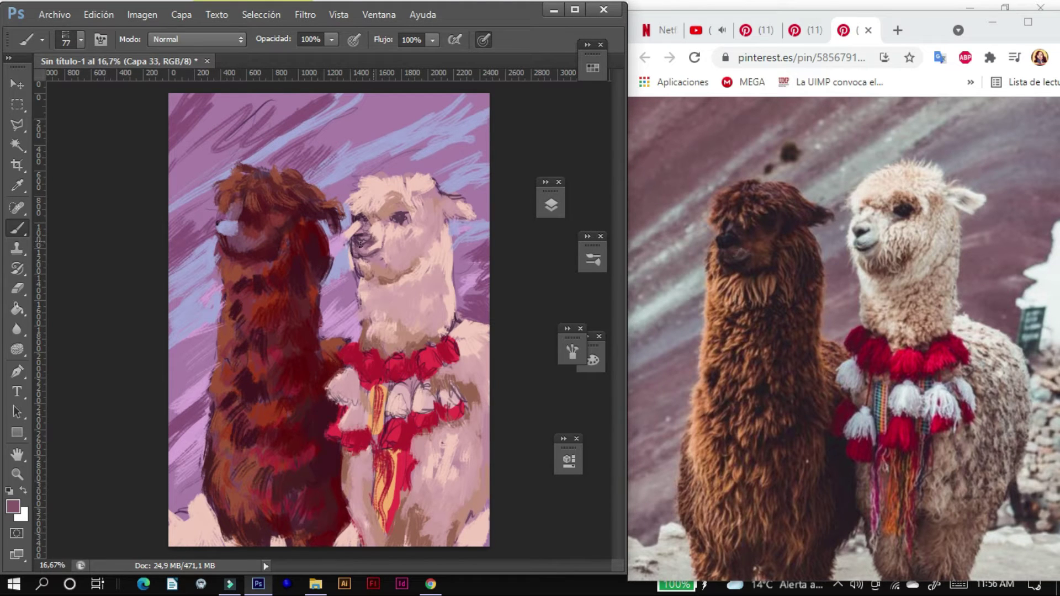
{"action": "key", "text": "ctrl+shift+alt+n"}
{"action": "left_click", "coordinate": [218, 222], "text": "alt"}
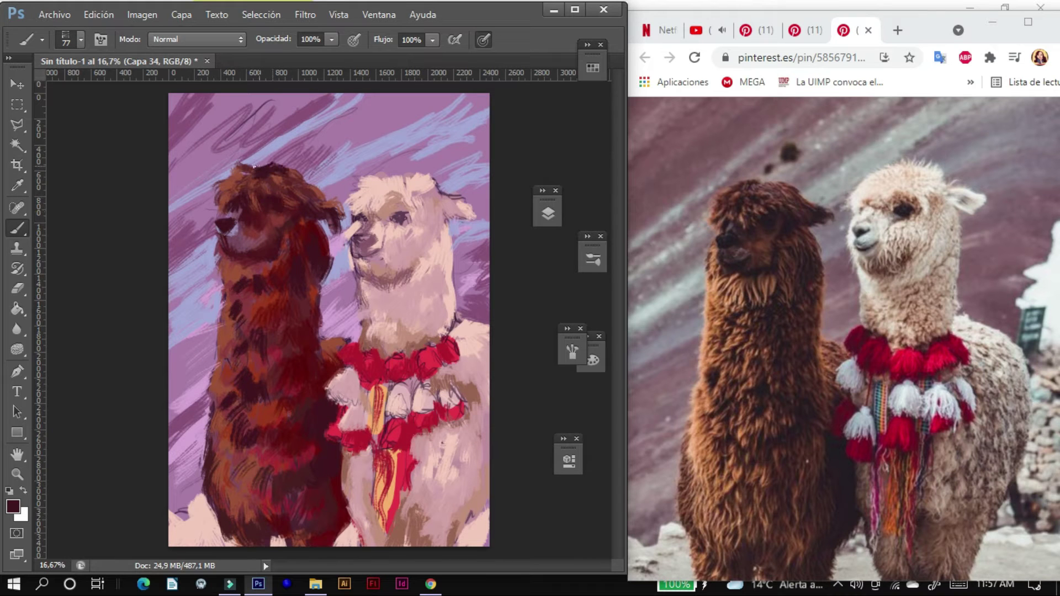
{"action": "left_click", "coordinate": [13, 506]}
{"action": "left_click", "coordinate": [764, 142]}
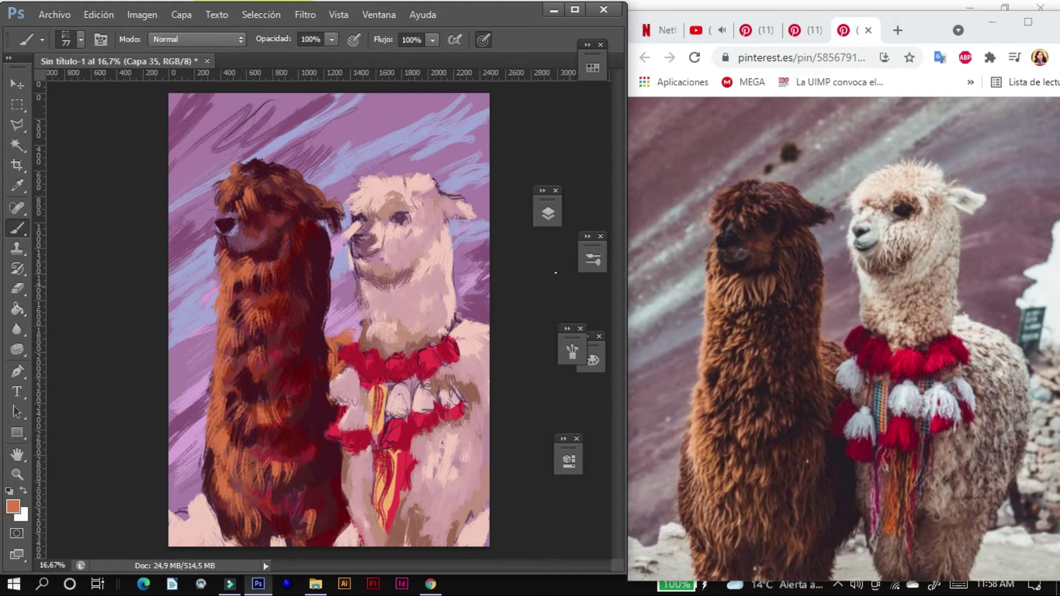
{"action": "left_click", "coordinate": [208, 530], "text": "alt"}
{"action": "left_click_drag", "start_coordinate": [202, 505], "coordinate": [177, 534]}
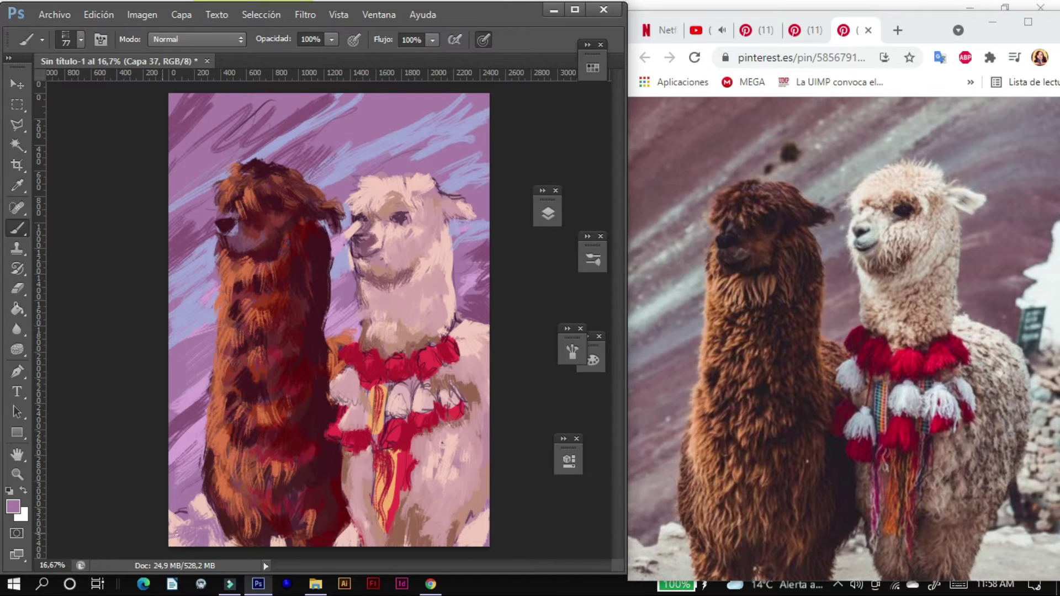
Step: On successive new layers, hatch dark strokes at the bottom-left and on the brown alpaca's nose
{"action": "left_click", "coordinate": [547, 213]}
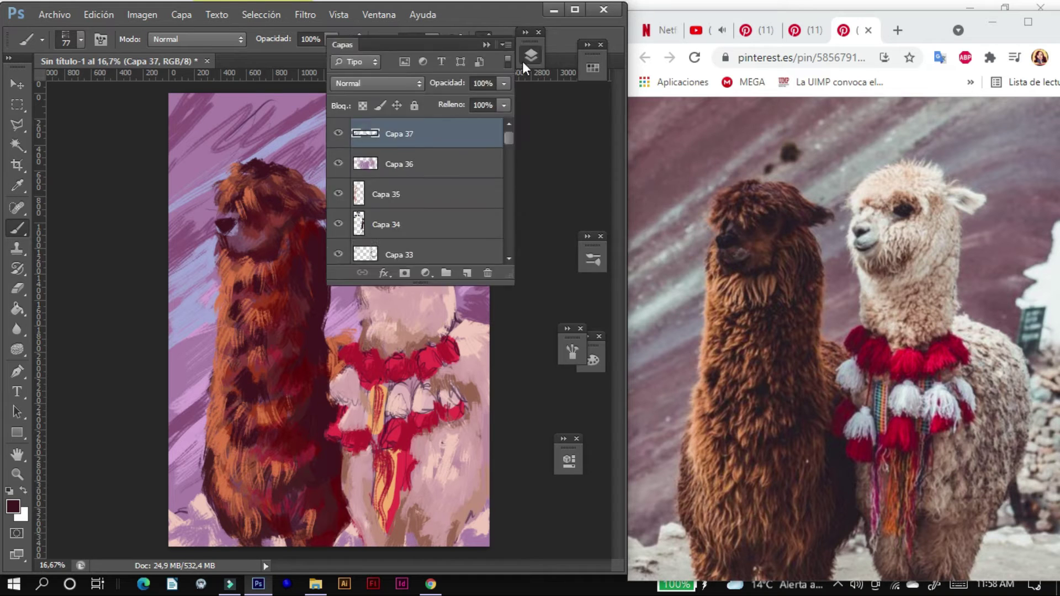
{"action": "key", "text": "ctrl+shift+alt+n"}
{"action": "left_click_drag", "start_coordinate": [170, 504], "coordinate": [201, 459]}
{"action": "key", "text": "ctrl+shift+alt+n"}
{"action": "left_click_drag", "start_coordinate": [176, 522], "coordinate": [201, 494]}
{"action": "key", "text": "ctrl+shift+alt+n"}
{"action": "key", "text": "ctrl+shift+alt+n"}
{"action": "left_click_drag", "start_coordinate": [276, 547], "coordinate": [232, 470]}
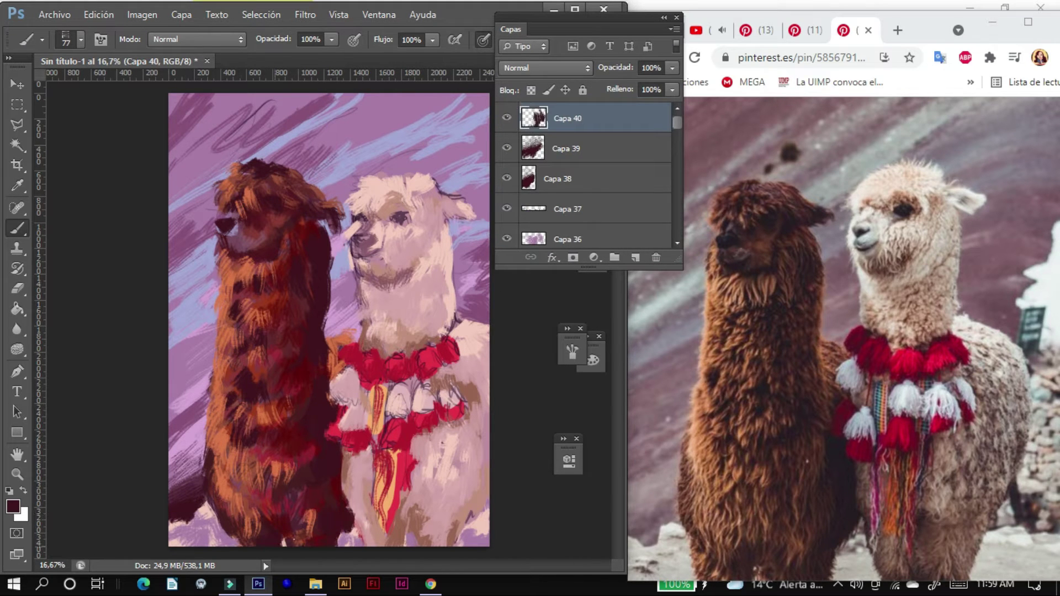
Step: With a new dark colour, darken the brown alpaca's head, neck and fur
{"action": "left_click", "coordinate": [13, 506]}
{"action": "key", "text": "Return"}
{"action": "mouse_move", "coordinate": [238, 221]}
{"action": "left_mouse_down"}
{"action": "mouse_move", "coordinate": [227, 230]}
{"action": "mouse_move", "coordinate": [309, 226]}
{"action": "left_mouse_up"}
{"action": "mouse_move", "coordinate": [282, 166]}
{"action": "left_mouse_down"}
{"action": "mouse_move", "coordinate": [287, 254]}
{"action": "mouse_move", "coordinate": [304, 281]}
{"action": "left_mouse_up"}
{"action": "left_click_drag", "start_coordinate": [309, 343], "coordinate": [320, 431]}
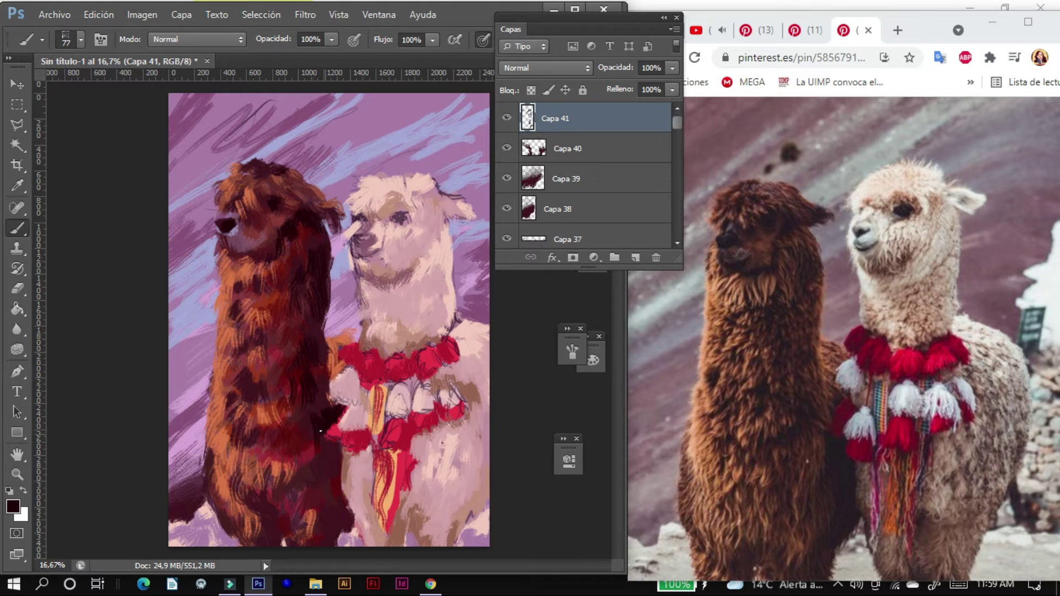
{"action": "left_click_drag", "start_coordinate": [341, 512], "coordinate": [348, 466]}
Step: On new layers, paint purple along the brown alpaca's left edge and between the alpacas
{"action": "key", "text": "ctrl+shift+alt+n"}
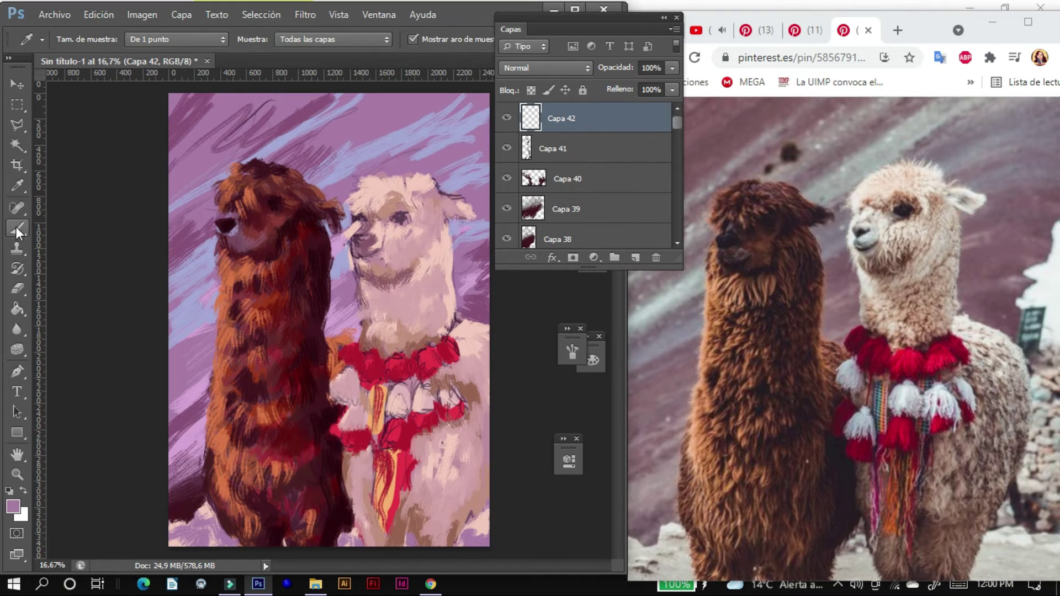
{"action": "key", "text": "ctrl+shift+alt+n"}
{"action": "left_click_drag", "start_coordinate": [201, 411], "coordinate": [174, 464]}
{"action": "left_click_drag", "start_coordinate": [207, 381], "coordinate": [177, 422]}
{"action": "left_click_drag", "start_coordinate": [213, 298], "coordinate": [177, 342]}
{"action": "left_click_drag", "start_coordinate": [358, 332], "coordinate": [338, 236]}
Step: Darken the white alpaca's right ear edge and cover blue streaks at left and top with purple
{"action": "left_click_drag", "start_coordinate": [478, 256], "coordinate": [453, 223]}
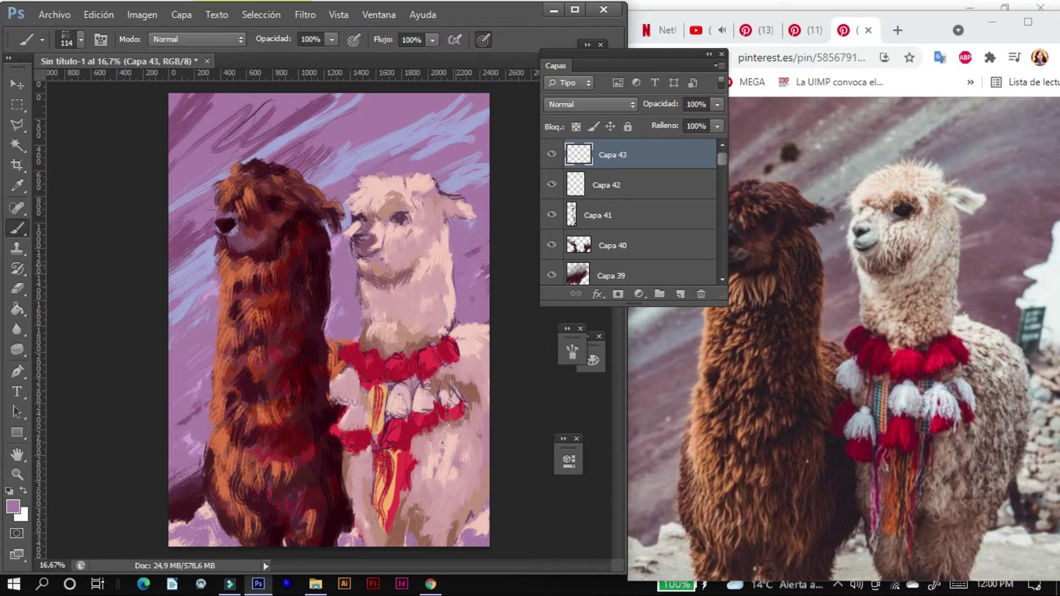
{"action": "mouse_move", "coordinate": [209, 315]}
{"action": "left_mouse_down"}
{"action": "mouse_move", "coordinate": [174, 260]}
{"action": "mouse_move", "coordinate": [174, 190]}
{"action": "mouse_move", "coordinate": [309, 124]}
{"action": "left_mouse_up"}
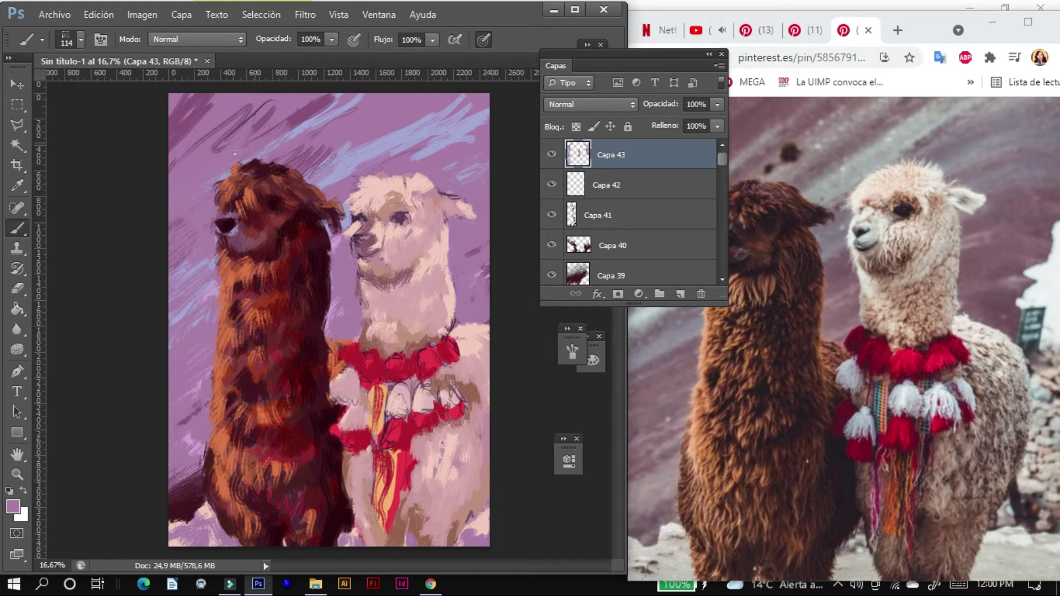
{"action": "left_click_drag", "start_coordinate": [387, 190], "coordinate": [306, 157]}
{"action": "left_click_drag", "start_coordinate": [386, 160], "coordinate": [486, 108]}
{"action": "left_click_drag", "start_coordinate": [354, 104], "coordinate": [188, 154]}
Step: With a darker purple on a new layer, cover blue streaks around both alpacas' necks and edges
{"action": "left_click", "coordinate": [177, 165], "text": "alt"}
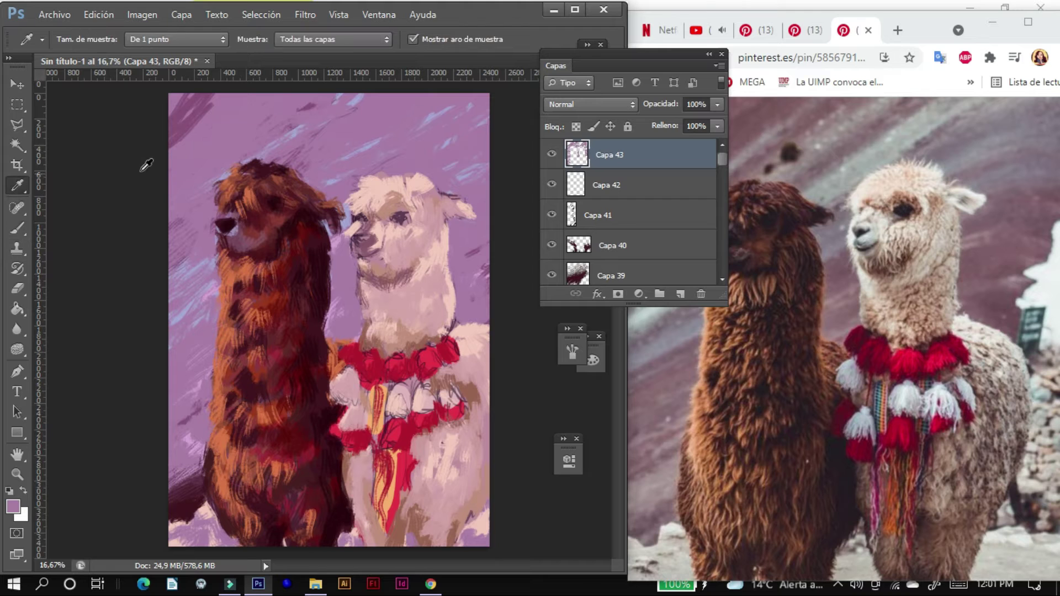
{"action": "key", "text": "ctrl+shift+alt+n"}
{"action": "left_click_drag", "start_coordinate": [461, 323], "coordinate": [486, 296]}
{"action": "mouse_move", "coordinate": [364, 323]}
{"action": "left_mouse_down"}
{"action": "mouse_move", "coordinate": [340, 351]}
{"action": "mouse_move", "coordinate": [329, 345]}
{"action": "left_mouse_up"}
{"action": "left_click_drag", "start_coordinate": [202, 439], "coordinate": [172, 495]}
{"action": "left_click_drag", "start_coordinate": [213, 412], "coordinate": [168, 475]}
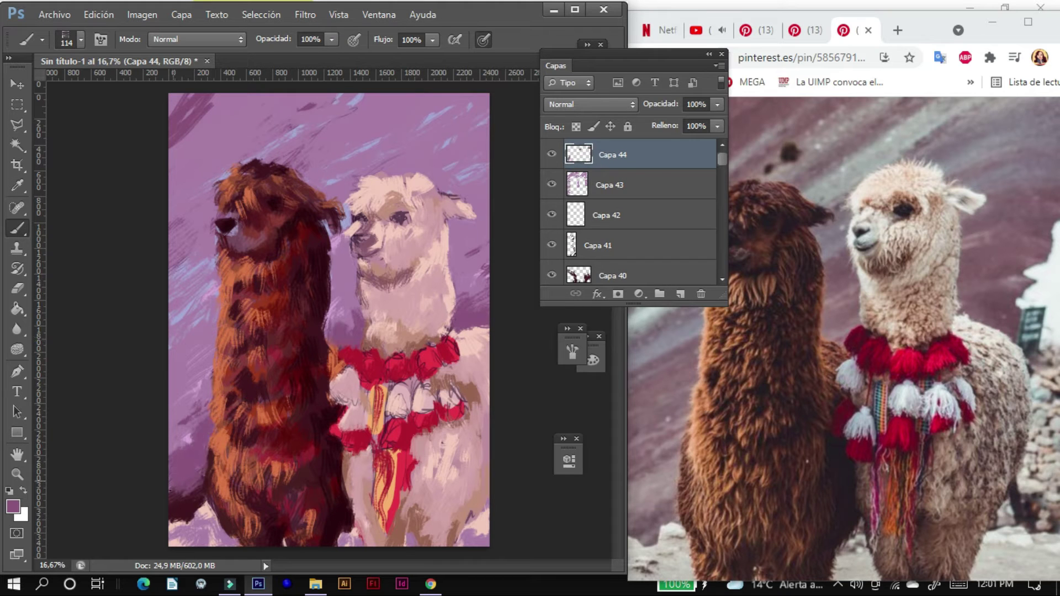
{"action": "left_click_drag", "start_coordinate": [210, 381], "coordinate": [162, 413]}
{"action": "left_click_drag", "start_coordinate": [480, 309], "coordinate": [463, 238]}
{"action": "mouse_move", "coordinate": [174, 100]}
{"action": "left_mouse_down"}
{"action": "mouse_move", "coordinate": [237, 163]}
{"action": "mouse_move", "coordinate": [329, 99]}
{"action": "left_mouse_up"}
Step: On new layers, fill the top-left, between-alpacas and upper background with purple
{"action": "key", "text": "ctrl+shift+alt+n"}
{"action": "left_click_drag", "start_coordinate": [171, 229], "coordinate": [210, 132]}
{"action": "mouse_move", "coordinate": [193, 176]}
{"action": "left_mouse_down"}
{"action": "mouse_move", "coordinate": [331, 108]}
{"action": "mouse_move", "coordinate": [315, 133]}
{"action": "left_mouse_up"}
{"action": "key", "text": "ctrl+shift+alt+n"}
{"action": "mouse_move", "coordinate": [216, 199]}
{"action": "left_mouse_down"}
{"action": "mouse_move", "coordinate": [176, 271]}
{"action": "mouse_move", "coordinate": [198, 342]}
{"action": "left_mouse_up"}
{"action": "left_click_drag", "start_coordinate": [243, 144], "coordinate": [199, 199]}
{"action": "mouse_move", "coordinate": [353, 216]}
{"action": "left_mouse_down"}
{"action": "mouse_move", "coordinate": [338, 266]}
{"action": "mouse_move", "coordinate": [309, 132]}
{"action": "left_mouse_up"}
{"action": "left_click_drag", "start_coordinate": [332, 188], "coordinate": [398, 97]}
{"action": "mouse_move", "coordinate": [392, 176]}
{"action": "left_mouse_down"}
{"action": "mouse_move", "coordinate": [486, 133]}
{"action": "mouse_move", "coordinate": [426, 110]}
{"action": "left_mouse_up"}
{"action": "left_click_drag", "start_coordinate": [460, 193], "coordinate": [483, 251]}
Step: Paint a lighter purple over the upper-right background, between the heads and along the right edge
{"action": "left_click", "coordinate": [453, 165], "text": "alt"}
{"action": "key", "text": "ctrl+shift+alt+n"}
{"action": "key", "text": "ctrl+shift+alt+n"}
{"action": "left_click_drag", "start_coordinate": [481, 144], "coordinate": [436, 193]}
{"action": "left_click_drag", "start_coordinate": [481, 99], "coordinate": [398, 149]}
{"action": "mouse_move", "coordinate": [353, 177]}
{"action": "left_mouse_down"}
{"action": "mouse_move", "coordinate": [436, 116]}
{"action": "mouse_move", "coordinate": [317, 187]}
{"action": "mouse_move", "coordinate": [356, 105]}
{"action": "mouse_move", "coordinate": [411, 97]}
{"action": "left_mouse_up"}
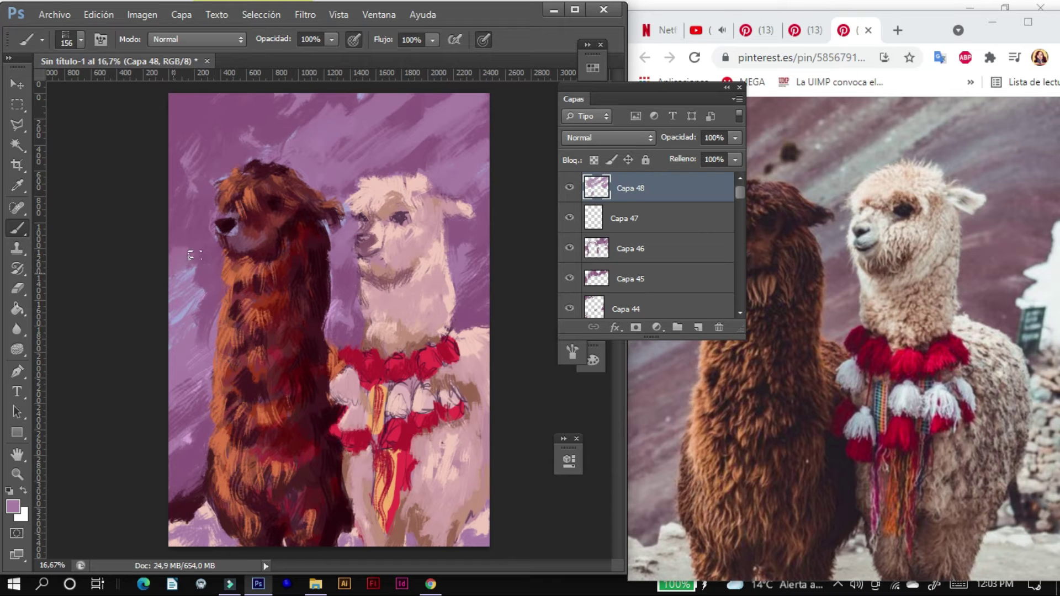
{"action": "left_click_drag", "start_coordinate": [213, 227], "coordinate": [182, 331]}
{"action": "left_click_drag", "start_coordinate": [466, 243], "coordinate": [469, 298]}
{"action": "left_click_drag", "start_coordinate": [359, 155], "coordinate": [421, 122]}
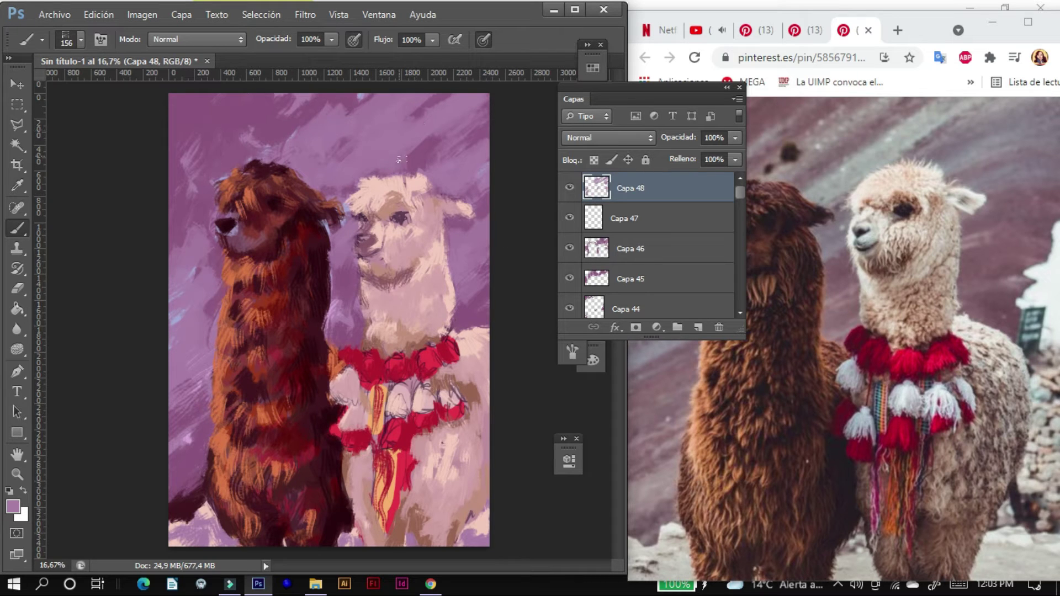
Step: On a new layer, paint light pink on the white alpaca's head
{"action": "key", "text": "ctrl+shift+alt+n"}
{"action": "left_click", "coordinate": [398, 199], "text": "alt"}
{"action": "key", "text": "ctrl+shift+alt+n"}
{"action": "mouse_move", "coordinate": [387, 205]}
{"action": "left_mouse_down"}
{"action": "mouse_move", "coordinate": [425, 188]}
{"action": "mouse_move", "coordinate": [422, 233]}
{"action": "left_mouse_up"}
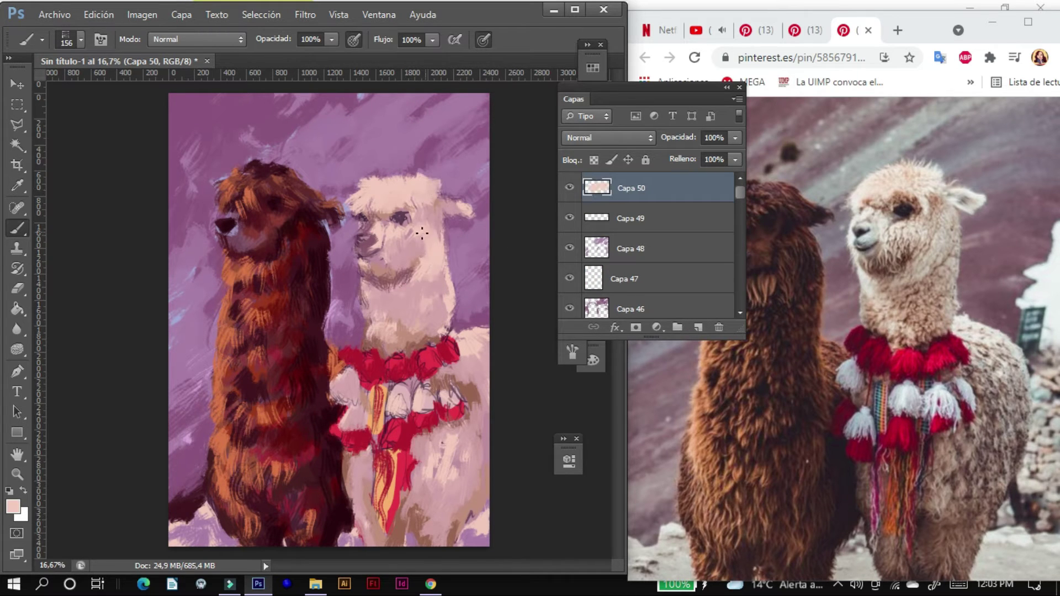
Step: At brush size 77, add pink highlights to the white alpaca's chest, cheek and right ear
{"action": "right_click", "coordinate": [422, 233]}
{"action": "type", "text": "77"}
{"action": "key", "text": "Return"}
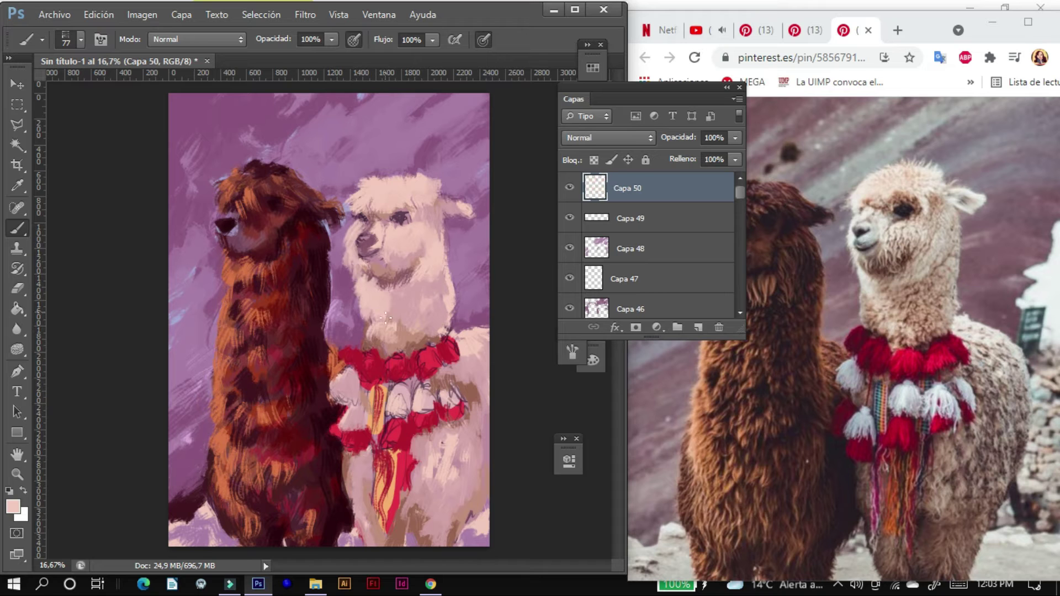
{"action": "left_click_drag", "start_coordinate": [386, 317], "coordinate": [395, 331]}
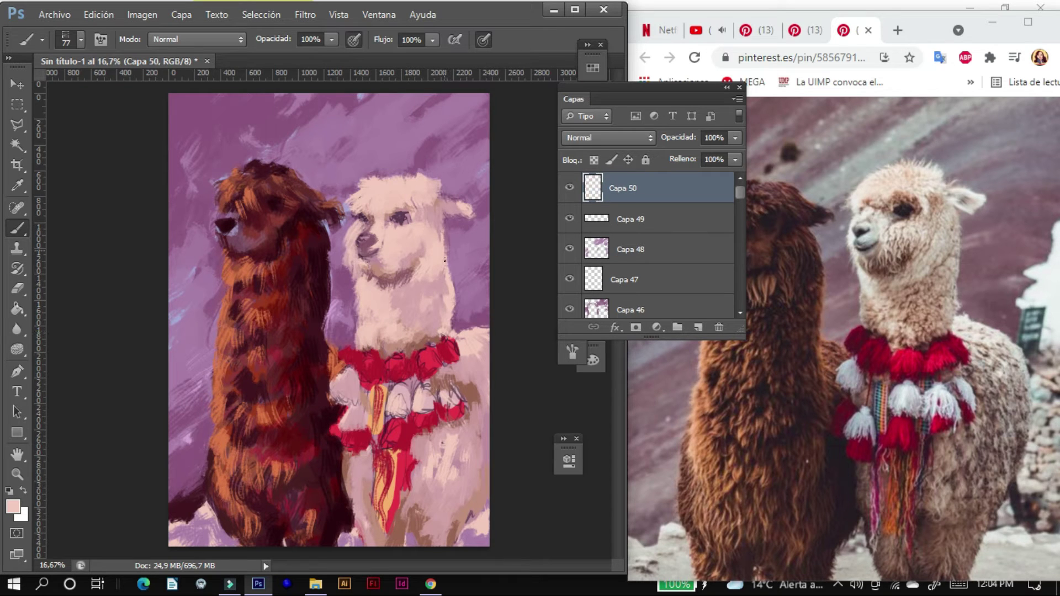
{"action": "left_click_drag", "start_coordinate": [445, 260], "coordinate": [478, 213]}
{"action": "left_click_drag", "start_coordinate": [424, 456], "coordinate": [423, 497]}
Step: On a new layer, paint light pink left of the brown alpaca, between the necks and along the top
{"action": "left_click", "coordinate": [13, 507]}
{"action": "key", "text": "Return"}
{"action": "key", "text": "ctrl+shift+alt+n"}
{"action": "mouse_move", "coordinate": [208, 359]}
{"action": "left_mouse_down"}
{"action": "mouse_move", "coordinate": [182, 331]}
{"action": "mouse_move", "coordinate": [188, 419]}
{"action": "left_mouse_up"}
{"action": "mouse_move", "coordinate": [191, 259]}
{"action": "left_mouse_down"}
{"action": "mouse_move", "coordinate": [201, 209]}
{"action": "mouse_move", "coordinate": [182, 226]}
{"action": "left_mouse_up"}
{"action": "left_click_drag", "start_coordinate": [341, 237], "coordinate": [335, 273]}
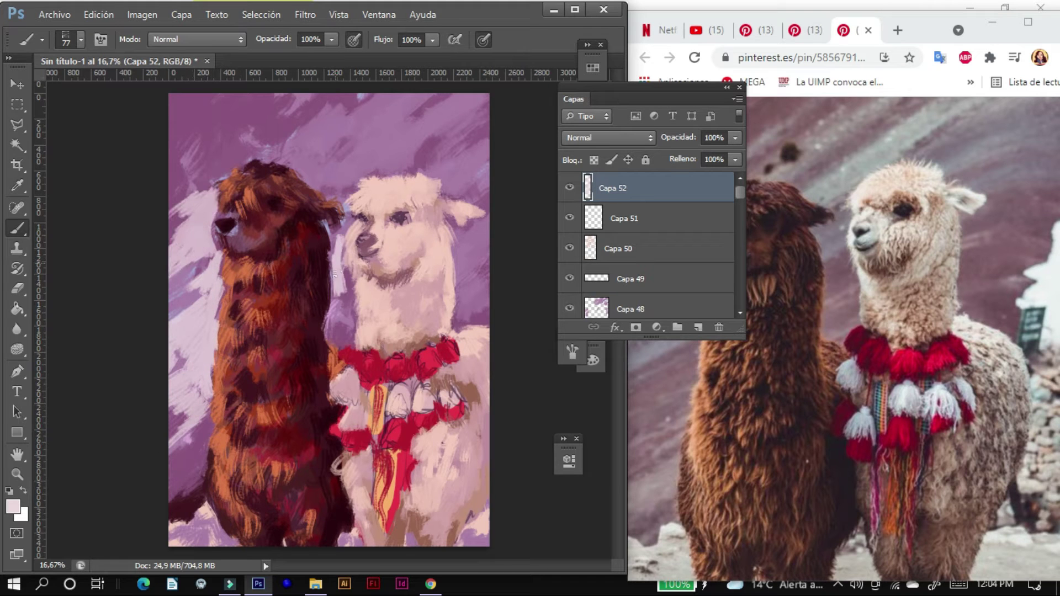
{"action": "left_click_drag", "start_coordinate": [662, 87], "coordinate": [626, 179]}
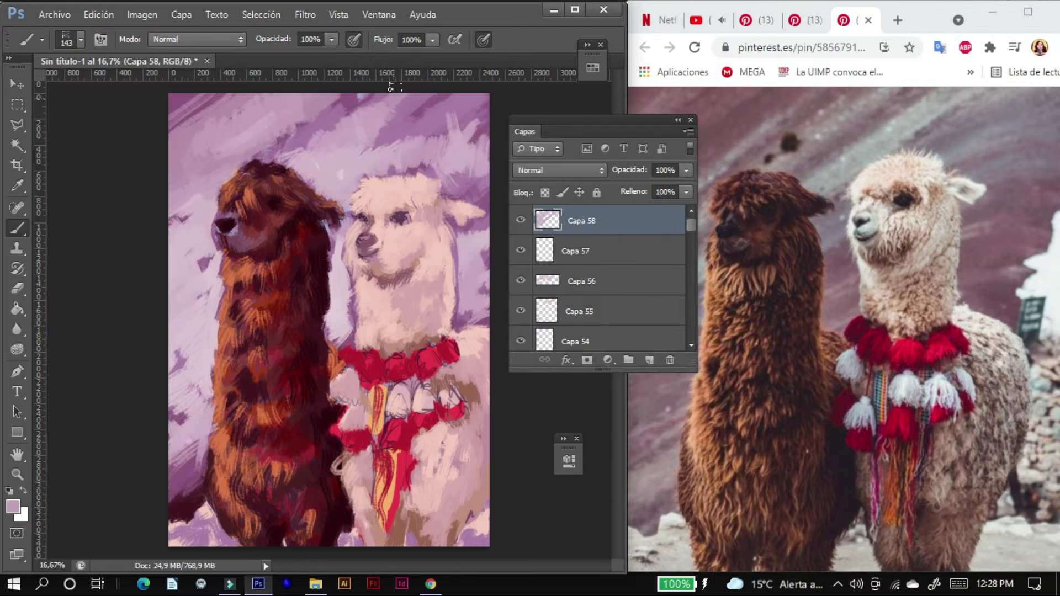
{"action": "left_click_drag", "start_coordinate": [390, 86], "coordinate": [298, 133]}
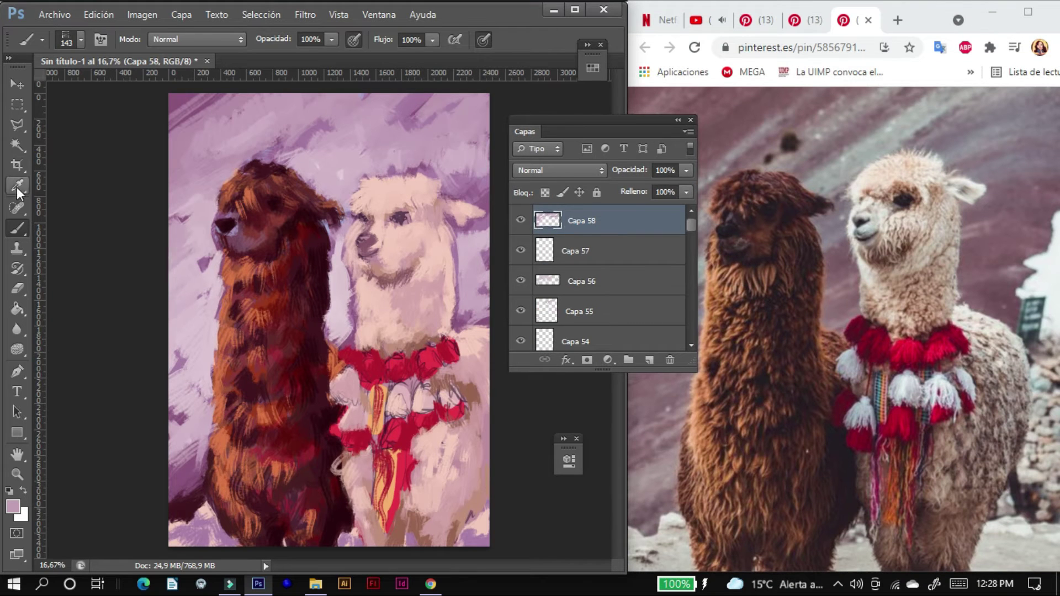
Step: On a new layer, paint dark purple strokes along the left edge and right of the white alpaca
{"action": "left_click", "coordinate": [205, 426], "text": "alt"}
{"action": "key", "text": "ctrl+shift+alt+n"}
{"action": "left_click_drag", "start_coordinate": [206, 425], "coordinate": [182, 310]}
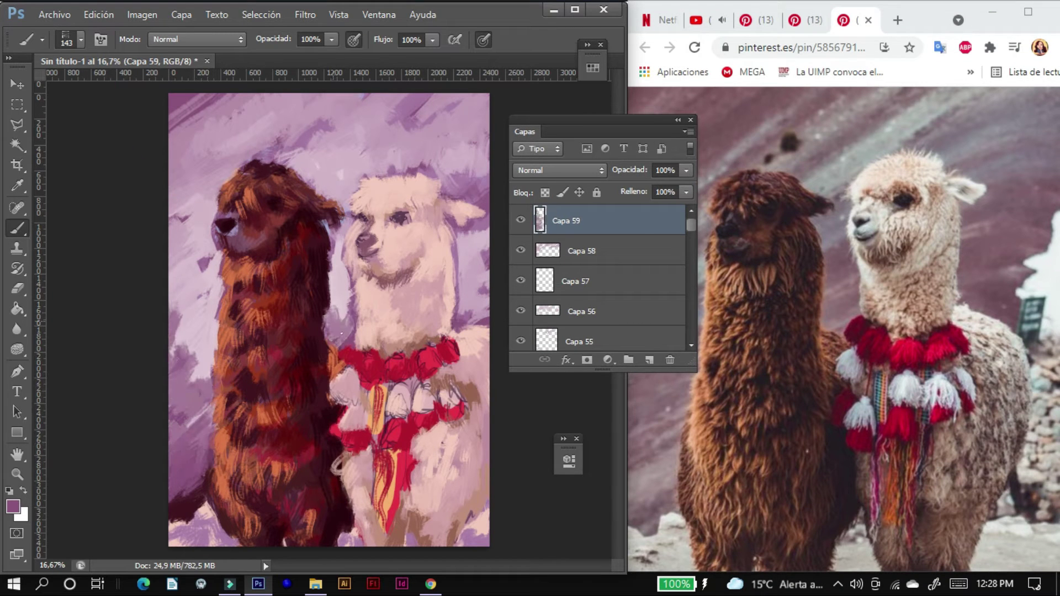
{"action": "left_click_drag", "start_coordinate": [475, 265], "coordinate": [494, 311]}
{"action": "left_click_drag", "start_coordinate": [166, 431], "coordinate": [199, 409]}
{"action": "left_click_drag", "start_coordinate": [607, 120], "coordinate": [607, 20]}
Step: Add more purple strokes along the left edge and across the top-left background
{"action": "key", "text": "ctrl+shift+alt+n"}
{"action": "mouse_move", "coordinate": [182, 359]}
{"action": "left_mouse_down"}
{"action": "mouse_move", "coordinate": [206, 385]}
{"action": "mouse_move", "coordinate": [182, 437]}
{"action": "left_mouse_up"}
{"action": "left_click_drag", "start_coordinate": [179, 332], "coordinate": [177, 464]}
{"action": "key", "text": "ctrl+shift+alt+n"}
{"action": "mouse_move", "coordinate": [177, 99]}
{"action": "left_mouse_down"}
{"action": "mouse_move", "coordinate": [215, 127]}
{"action": "mouse_move", "coordinate": [190, 129]}
{"action": "mouse_move", "coordinate": [182, 160]}
{"action": "mouse_move", "coordinate": [276, 99]}
{"action": "mouse_move", "coordinate": [350, 129]}
{"action": "mouse_move", "coordinate": [436, 99]}
{"action": "left_mouse_up"}
Step: Spread light purple strokes across the top background
{"action": "left_click", "coordinate": [194, 150], "text": "alt"}
{"action": "key", "text": "ctrl+shift+alt+n"}
{"action": "left_click_drag", "start_coordinate": [177, 135], "coordinate": [242, 97]}
{"action": "left_click_drag", "start_coordinate": [364, 149], "coordinate": [459, 96]}
{"action": "left_click_drag", "start_coordinate": [403, 147], "coordinate": [475, 94]}
{"action": "left_click_drag", "start_coordinate": [466, 129], "coordinate": [489, 94]}
Step: Paint dark maroon strokes along the upper-left edge and fade them to 38% opacity
{"action": "left_click", "coordinate": [650, 260]}
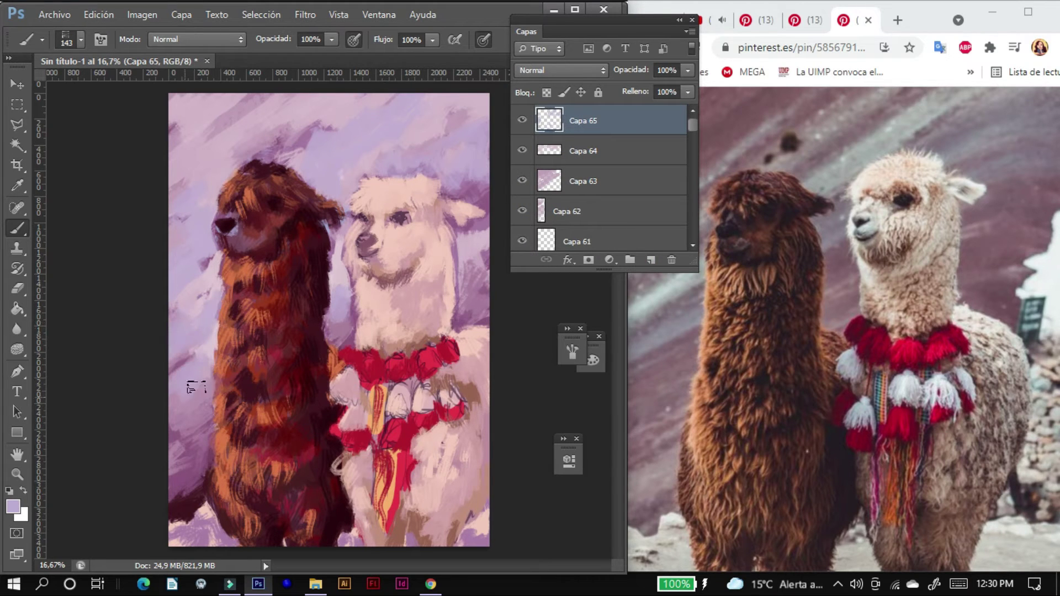
{"action": "key", "text": "ctrl+shift+alt+n"}
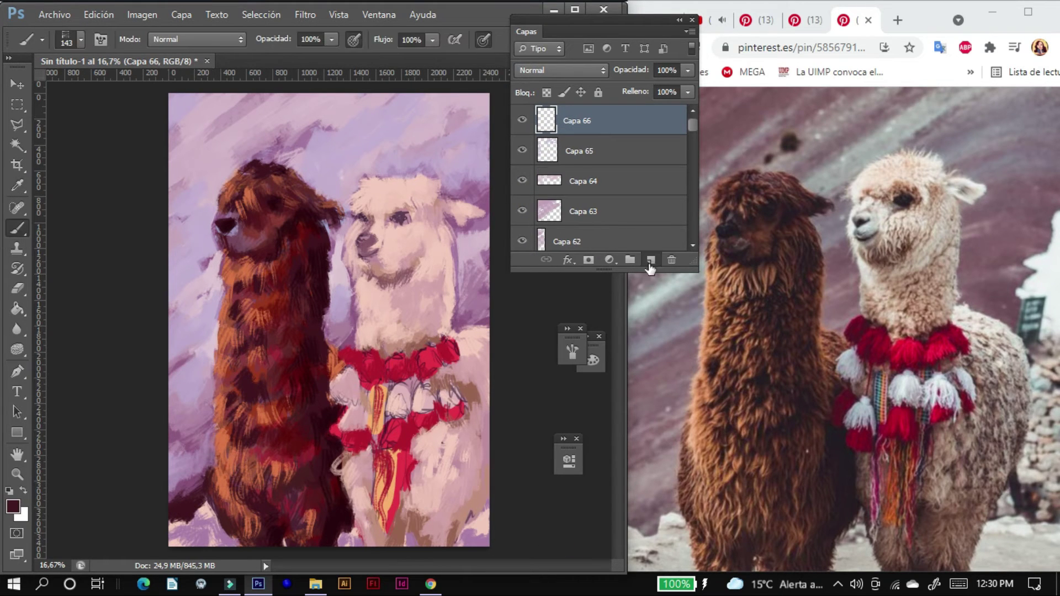
{"action": "left_click", "coordinate": [651, 260]}
{"action": "left_click_drag", "start_coordinate": [177, 97], "coordinate": [232, 238]}
{"action": "left_click_drag", "start_coordinate": [194, 133], "coordinate": [269, 100]}
{"action": "left_click_drag", "start_coordinate": [688, 70], "coordinate": [649, 97]}
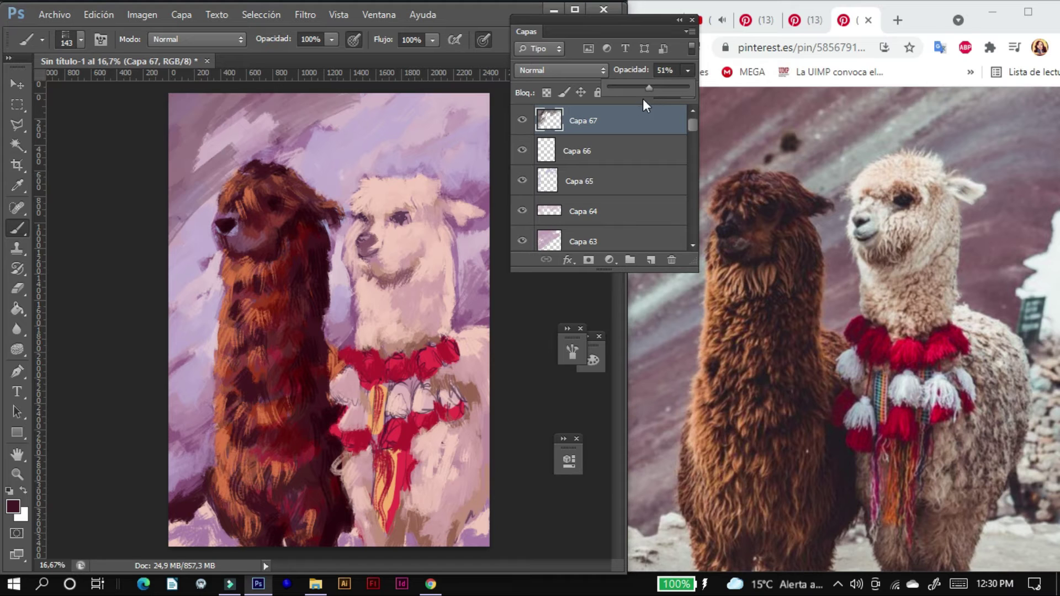
Step: Darken the white alpaca's right edge and canvas edge with maroon, then stamp a merged copy
{"action": "key", "text": "ctrl+shift+alt+n"}
{"action": "mouse_move", "coordinate": [478, 268]}
{"action": "left_mouse_down"}
{"action": "mouse_move", "coordinate": [469, 298]}
{"action": "mouse_move", "coordinate": [470, 226]}
{"action": "left_mouse_up"}
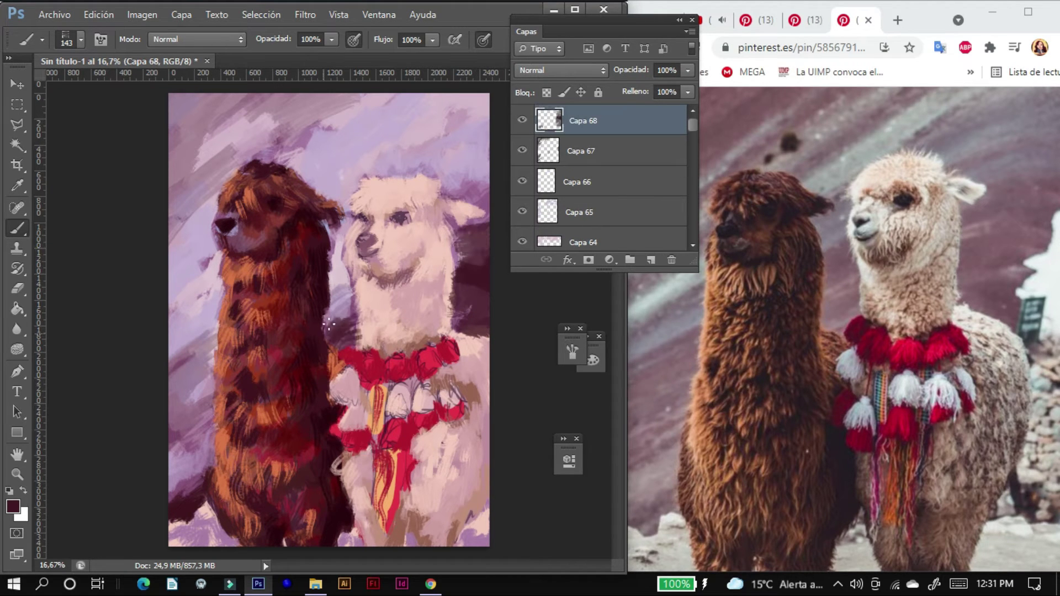
{"action": "left_click_drag", "start_coordinate": [526, 32], "coordinate": [562, 44]}
{"action": "left_click", "coordinate": [16, 228]}
{"action": "key", "text": "ctrl+shift+alt+e"}
Step: Paint sampled lavender strokes along the right edge beside the white alpaca
{"action": "key", "text": "ctrl+shift+alt+n"}
{"action": "left_click", "coordinate": [474, 287], "text": "alt"}
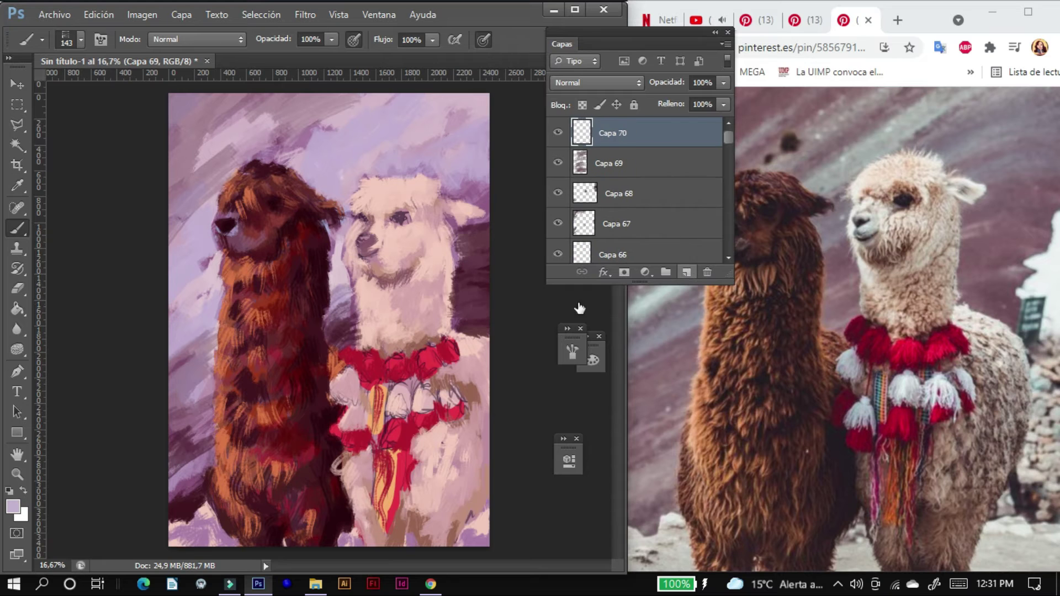
{"action": "left_click_drag", "start_coordinate": [469, 298], "coordinate": [480, 318]}
{"action": "left_click_drag", "start_coordinate": [469, 265], "coordinate": [485, 279]}
Step: Paint sampled mauve strokes along the right edge, beside the brown alpaca and the left edge
{"action": "left_click", "coordinate": [480, 276], "text": "alt"}
{"action": "key", "text": "ctrl+shift+alt+n"}
{"action": "left_click_drag", "start_coordinate": [469, 326], "coordinate": [477, 224]}
{"action": "left_click_drag", "start_coordinate": [215, 310], "coordinate": [191, 343]}
{"action": "left_click_drag", "start_coordinate": [194, 386], "coordinate": [210, 307]}
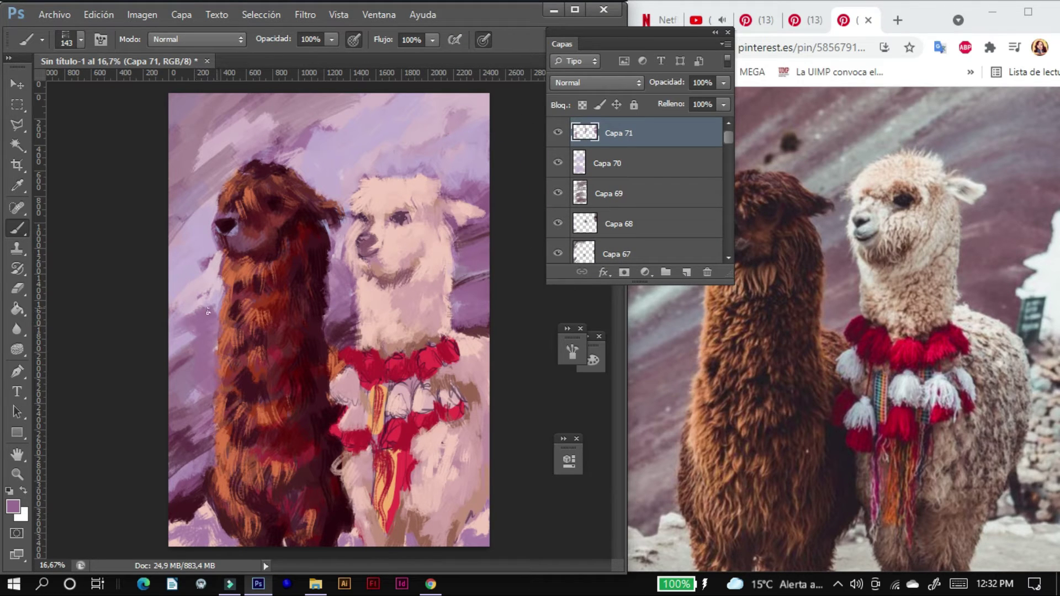
{"action": "left_click_drag", "start_coordinate": [188, 492], "coordinate": [176, 436]}
Step: Paint mauve strokes across the upper background and around the brown alpaca's head
{"action": "left_click_drag", "start_coordinate": [182, 220], "coordinate": [232, 163]}
{"action": "left_click_drag", "start_coordinate": [320, 138], "coordinate": [384, 94]}
{"action": "left_click_drag", "start_coordinate": [353, 132], "coordinate": [423, 94]}
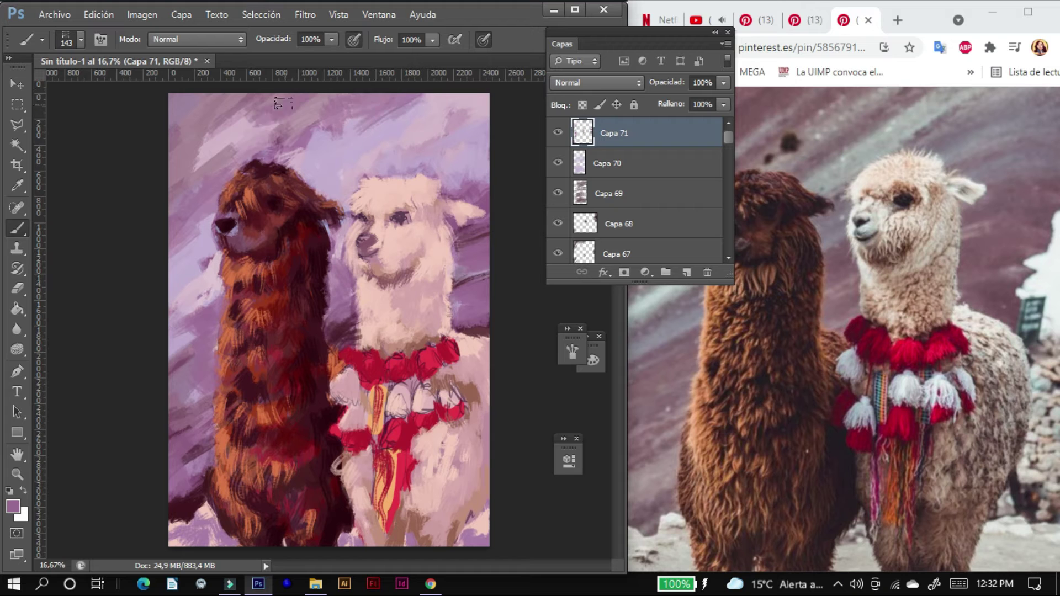
{"action": "left_click_drag", "start_coordinate": [221, 160], "coordinate": [290, 102]}
{"action": "left_click_drag", "start_coordinate": [172, 191], "coordinate": [238, 119]}
{"action": "left_click_drag", "start_coordinate": [166, 138], "coordinate": [243, 94]}
Step: On a new layer, paint dark maroon strokes at the right edge, lower left and white alpaca's neck
{"action": "key", "text": "ctrl+shift+alt+n"}
{"action": "left_click", "coordinate": [475, 310], "text": "alt"}
{"action": "left_click_drag", "start_coordinate": [475, 325], "coordinate": [480, 268]}
{"action": "left_click_drag", "start_coordinate": [210, 464], "coordinate": [212, 423]}
{"action": "left_click_drag", "start_coordinate": [177, 475], "coordinate": [193, 431]}
{"action": "left_click_drag", "start_coordinate": [488, 263], "coordinate": [475, 298]}
{"action": "left_click_drag", "start_coordinate": [354, 293], "coordinate": [334, 340]}
{"action": "left_click_drag", "start_coordinate": [183, 464], "coordinate": [172, 484]}
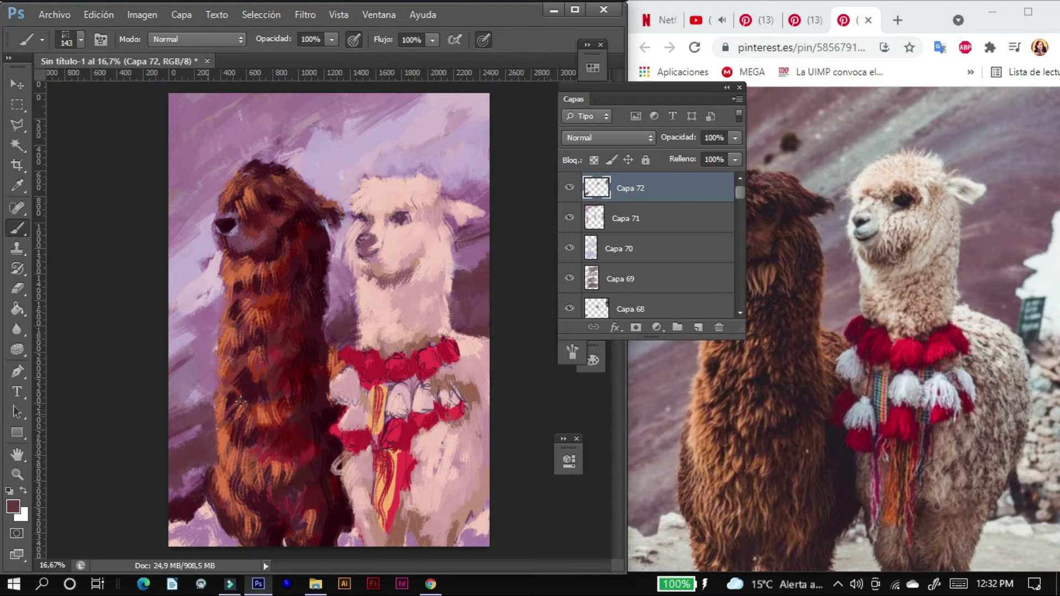
Step: Paint sampled purple strokes at the right edge, by the white alpaca's neck and lower left
{"action": "key", "text": "ctrl+shift+alt+n"}
{"action": "left_click", "coordinate": [486, 298], "text": "alt"}
{"action": "key", "text": "ctrl+shift+alt+n"}
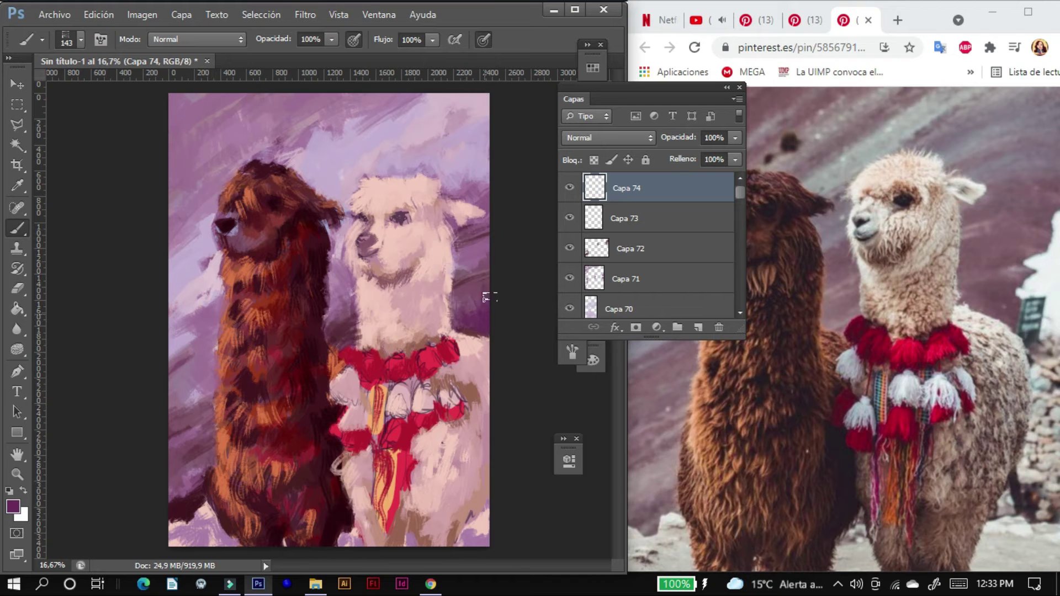
{"action": "left_click_drag", "start_coordinate": [486, 298], "coordinate": [470, 243]}
{"action": "left_click_drag", "start_coordinate": [347, 301], "coordinate": [329, 326]}
{"action": "left_click_drag", "start_coordinate": [190, 442], "coordinate": [171, 503]}
{"action": "mouse_move", "coordinate": [218, 419]}
{"action": "left_mouse_down"}
{"action": "mouse_move", "coordinate": [179, 486]}
{"action": "mouse_move", "coordinate": [169, 428]}
{"action": "left_mouse_up"}
{"action": "left_click_drag", "start_coordinate": [218, 359], "coordinate": [197, 377]}
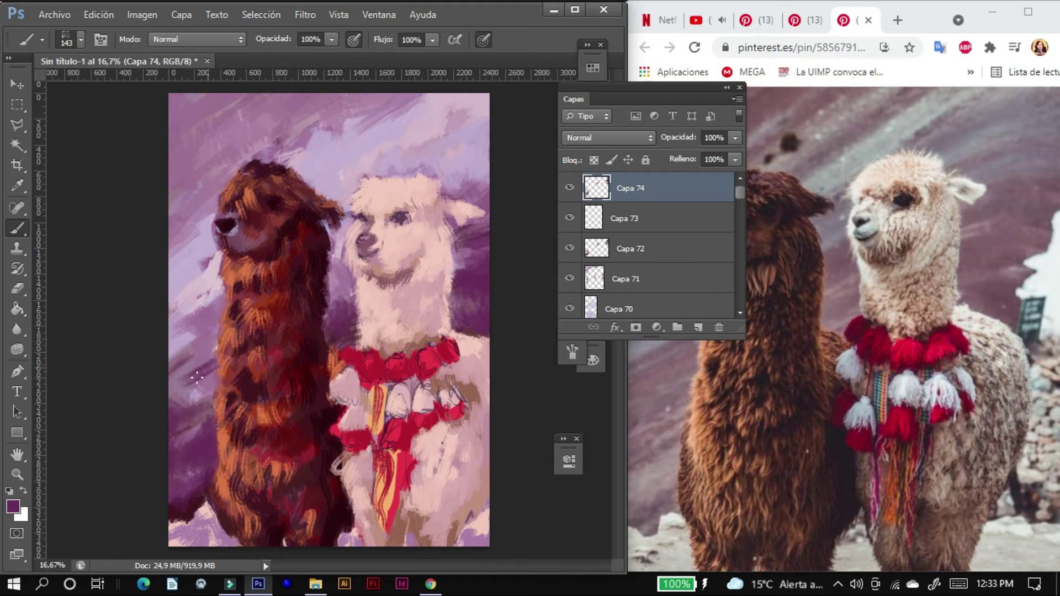
Step: Hide the purple-stroke layer and tint the brown alpaca's muzzle and neck purple with a 63 brush
{"action": "left_click", "coordinate": [698, 328]}
{"action": "left_click", "coordinate": [569, 218]}
{"action": "left_click_drag", "start_coordinate": [635, 99], "coordinate": [584, 81]}
{"action": "key", "text": "bracketleft"}
{"action": "key", "text": "bracketleft"}
{"action": "key", "text": "bracketleft"}
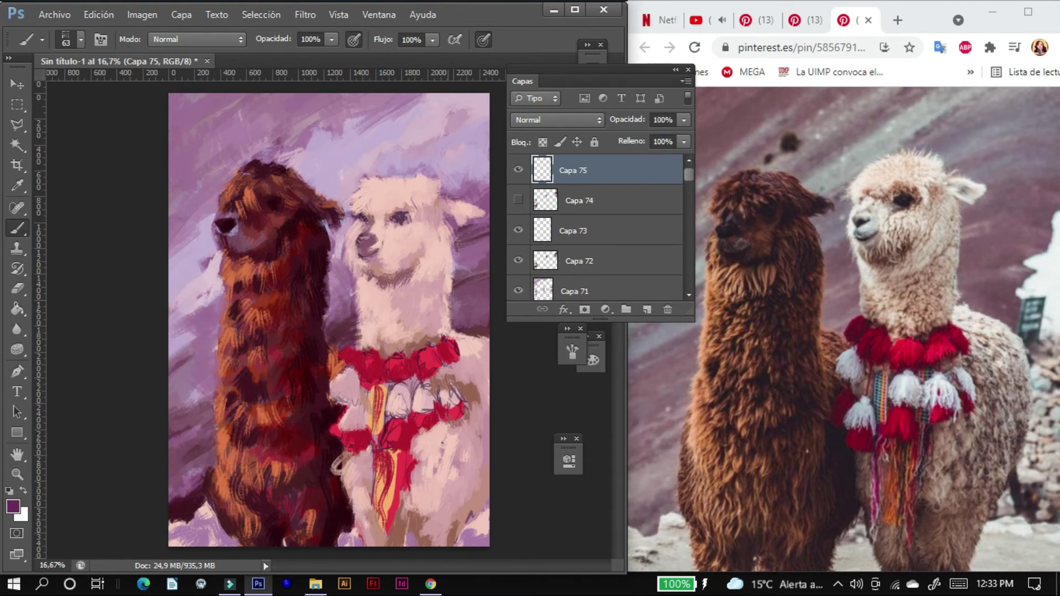
{"action": "mouse_move", "coordinate": [240, 231]}
{"action": "left_mouse_down"}
{"action": "mouse_move", "coordinate": [229, 235]}
{"action": "mouse_move", "coordinate": [232, 293]}
{"action": "left_mouse_up"}
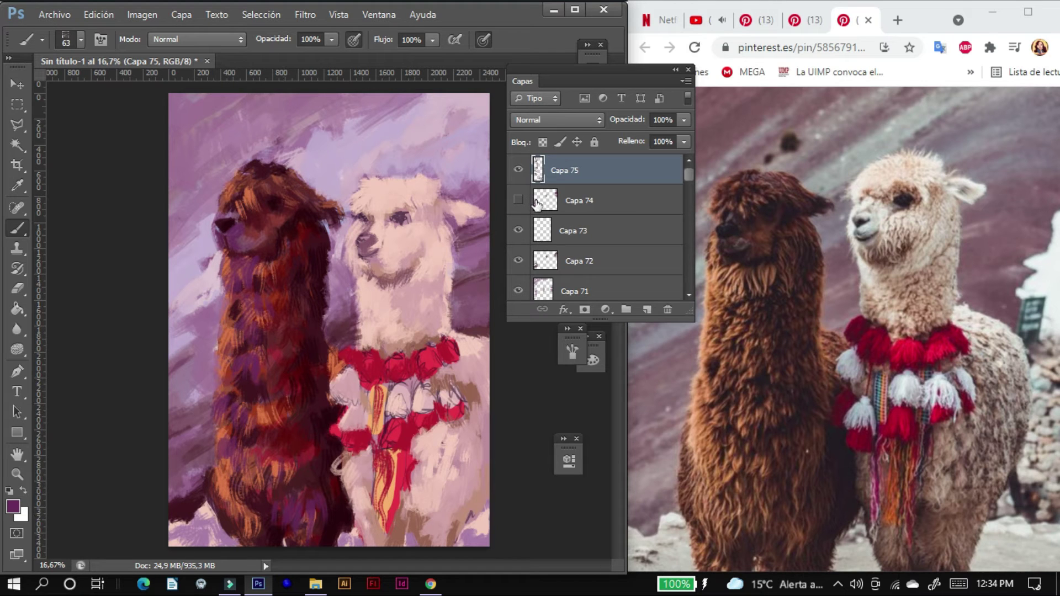
Step: Stamp a merged copy and paint light lavender highlights on the brown alpaca's head, brush down to 45
{"action": "key", "text": "ctrl+shift+alt+e"}
{"action": "key", "text": "ctrl+shift+alt+n"}
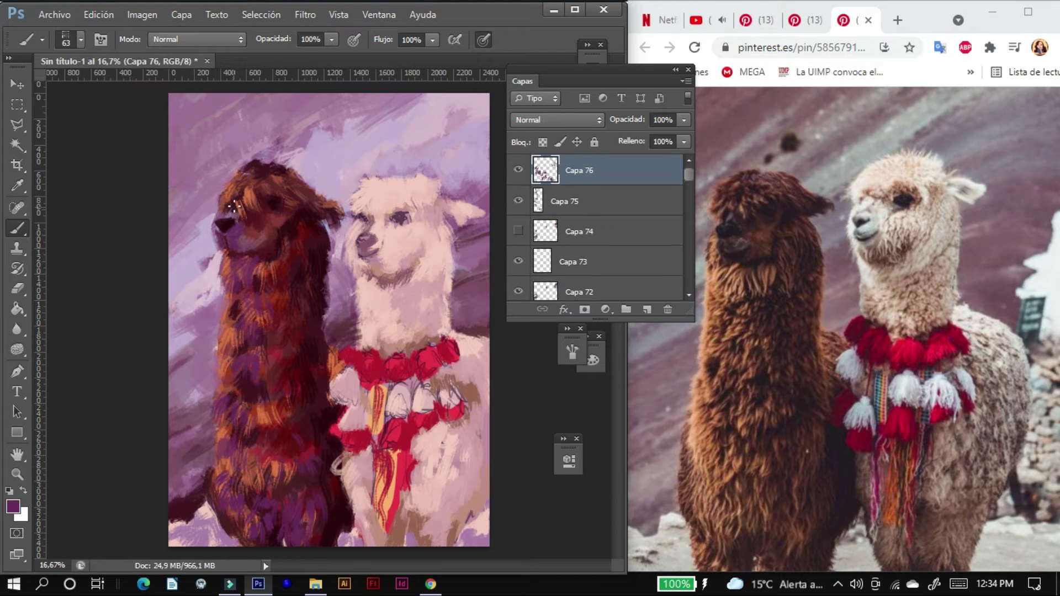
{"action": "left_click", "coordinate": [276, 161], "text": "alt"}
{"action": "left_click_drag", "start_coordinate": [283, 168], "coordinate": [267, 174]}
{"action": "key", "text": "bracketleft"}
{"action": "key", "text": "bracketleft"}
{"action": "key", "text": "bracketleft"}
Step: On a new layer, paint dark shadow strokes on the brown alpaca's neck and lower body
{"action": "left_click", "coordinate": [646, 311]}
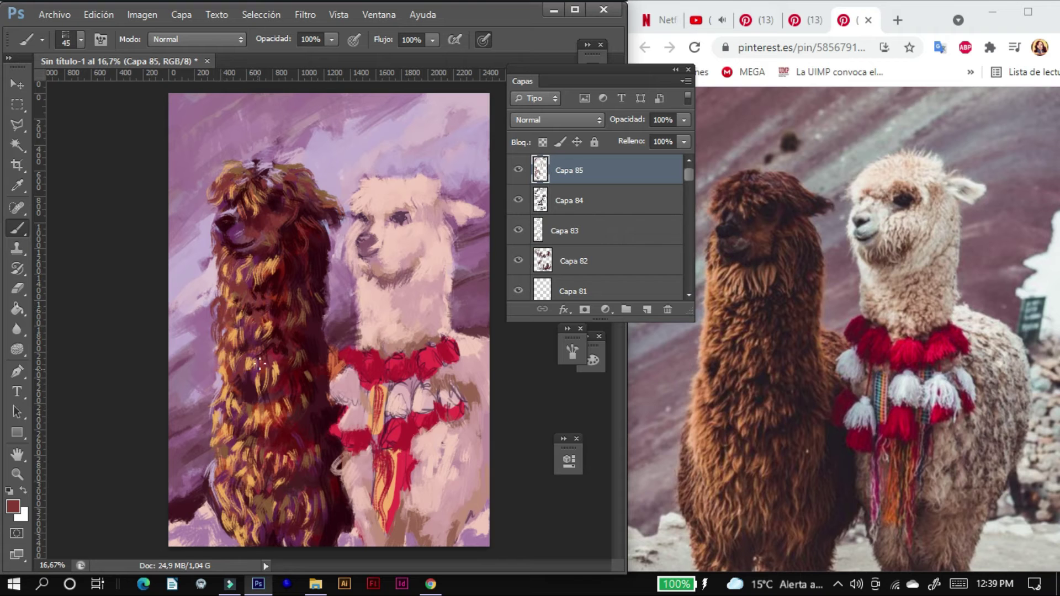
{"action": "left_click_drag", "start_coordinate": [216, 380], "coordinate": [230, 389]}
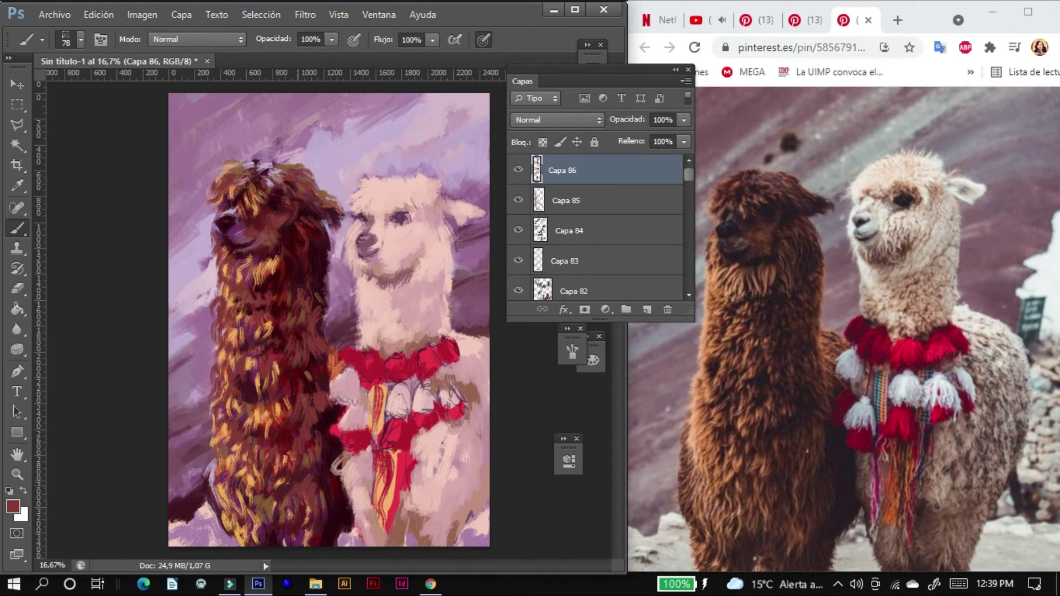
{"action": "left_click", "coordinate": [646, 309]}
{"action": "left_click_drag", "start_coordinate": [215, 450], "coordinate": [212, 473]}
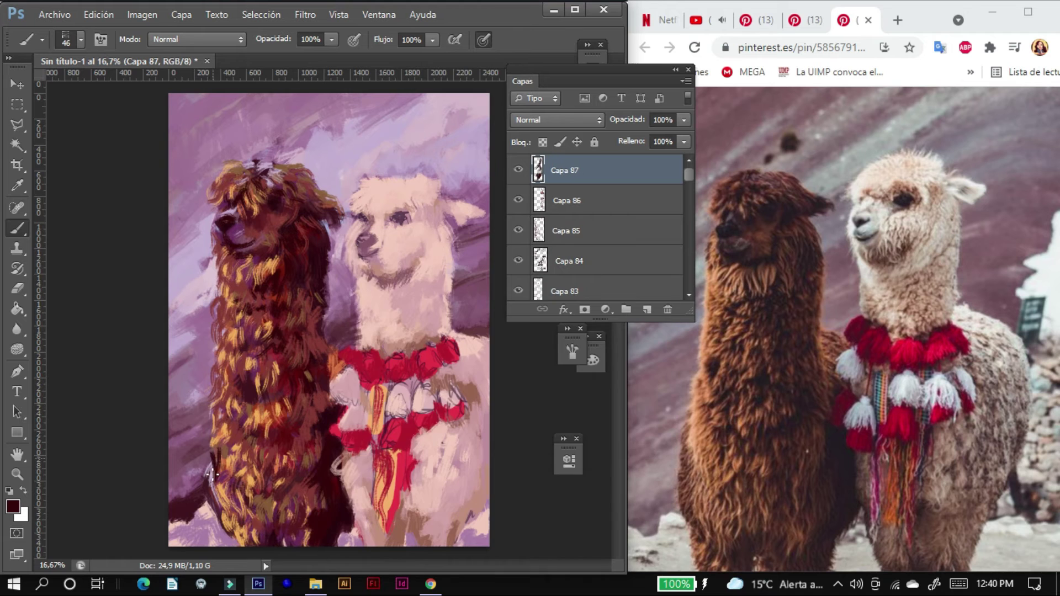
Step: Pick a deep red (6c242b) and paint a stroke on the brown alpaca's lower body, then choose orange-brown
{"action": "left_click", "coordinate": [13, 506]}
{"action": "left_click", "coordinate": [831, 142]}
{"action": "left_click", "coordinate": [647, 309]}
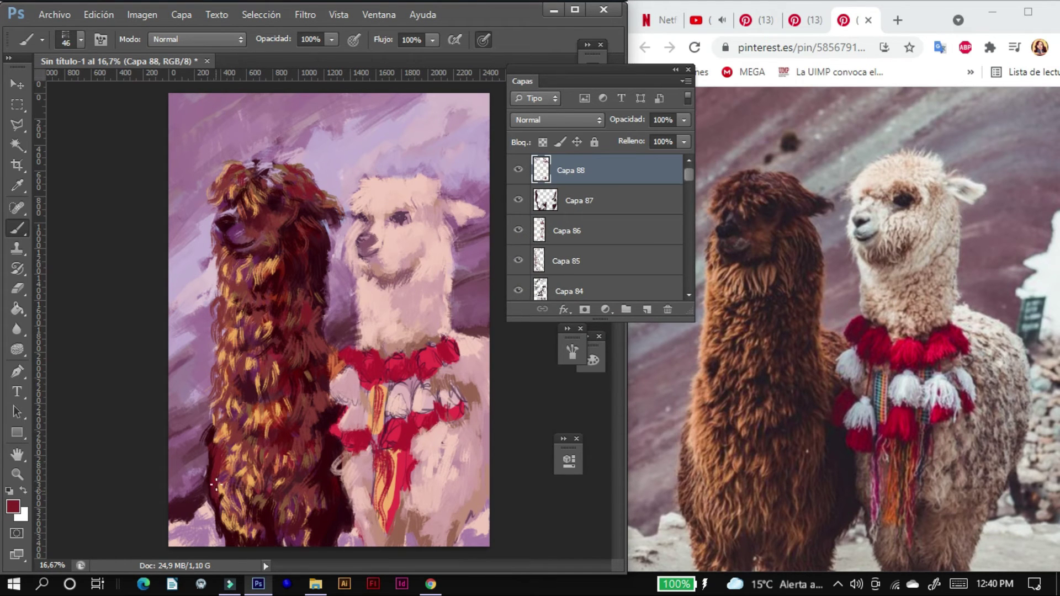
{"action": "left_click_drag", "start_coordinate": [238, 531], "coordinate": [252, 512]}
{"action": "left_click", "coordinate": [13, 506]}
{"action": "left_click", "coordinate": [564, 225]}
Step: Paint orange-brown strokes on the white alpaca's neck and under its muzzle
{"action": "left_click", "coordinate": [764, 142]}
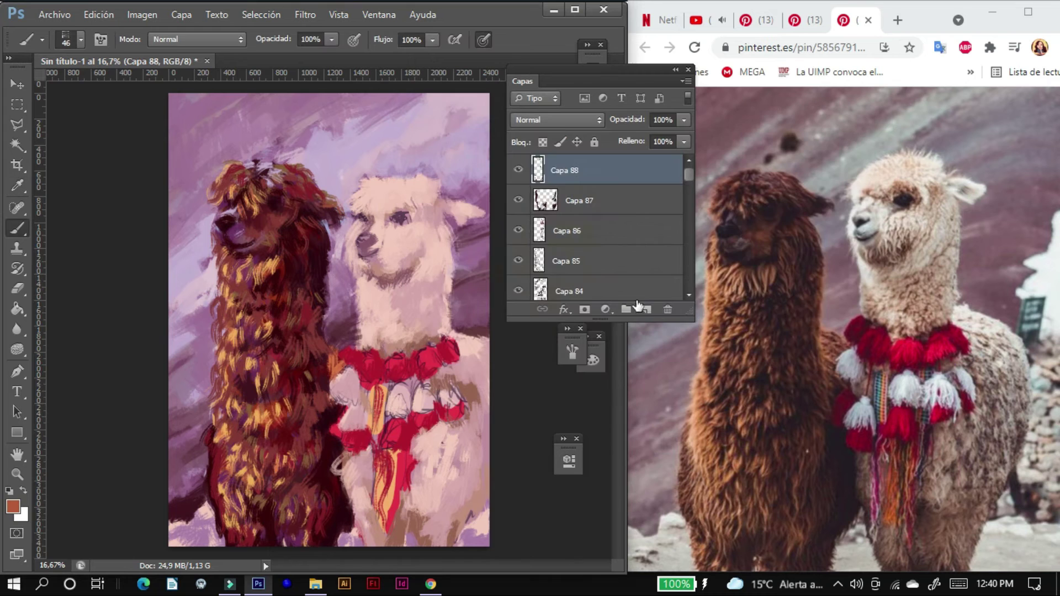
{"action": "left_click", "coordinate": [647, 309]}
{"action": "key", "text": "ctrl+shift+alt+n"}
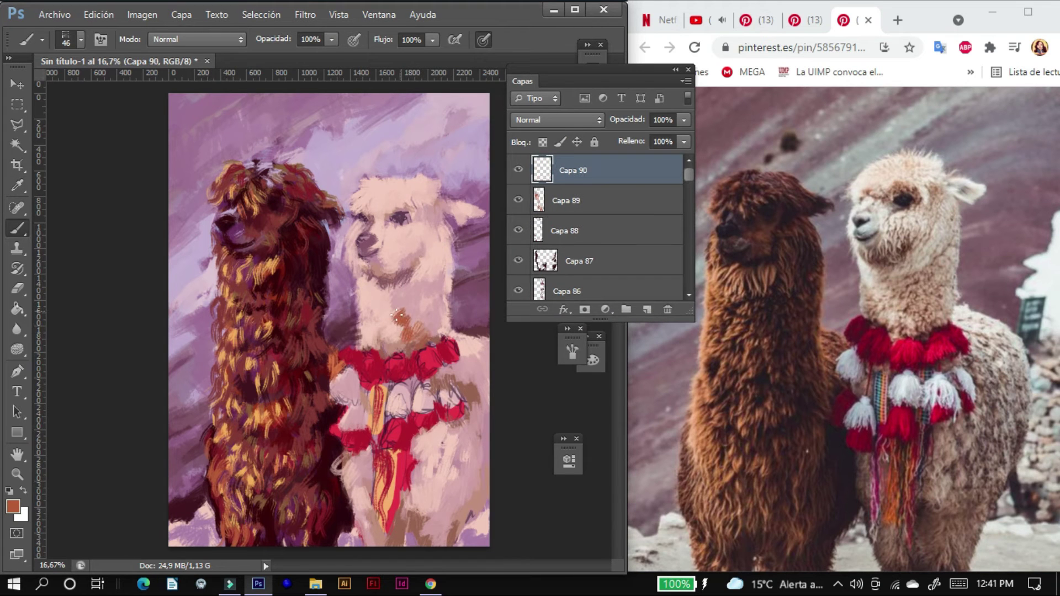
{"action": "left_click_drag", "start_coordinate": [368, 342], "coordinate": [357, 320]}
{"action": "key", "text": "ctrl+shift+alt+n"}
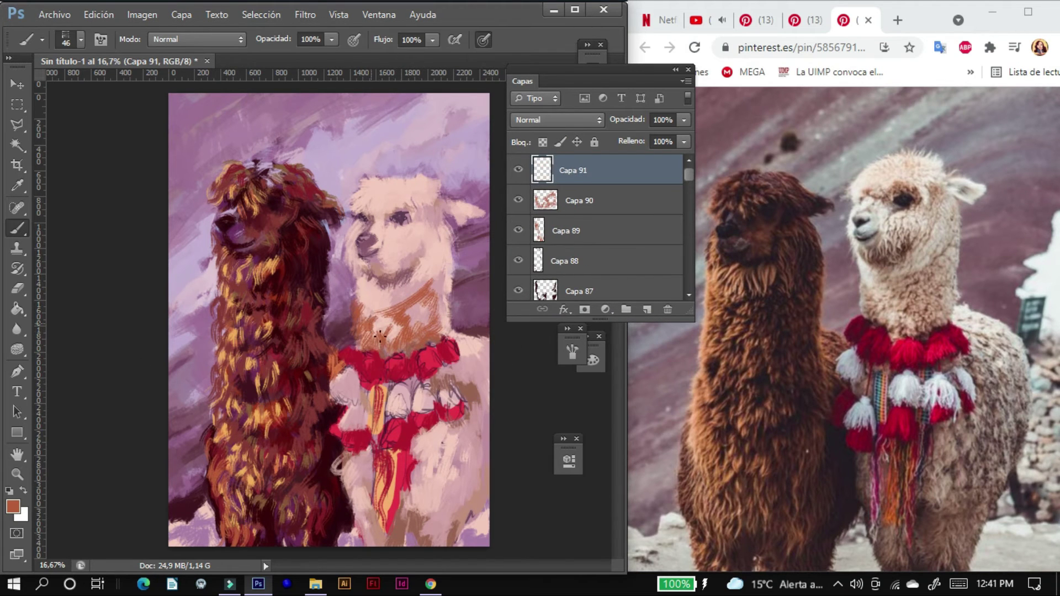
{"action": "left_click_drag", "start_coordinate": [419, 259], "coordinate": [369, 277]}
Step: Paint lighter salmon strokes across the white alpaca's neck on a new layer
{"action": "key", "text": "ctrl+shift+alt+n"}
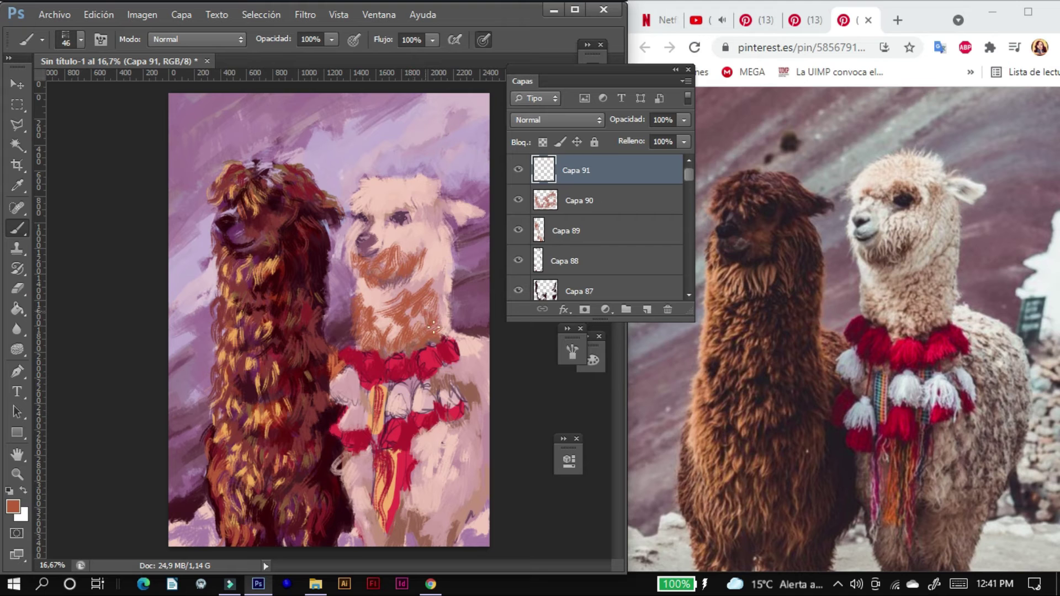
{"action": "left_click", "coordinate": [399, 318], "text": "alt"}
{"action": "key", "text": "Return"}
{"action": "key", "text": "ctrl+shift+alt+n"}
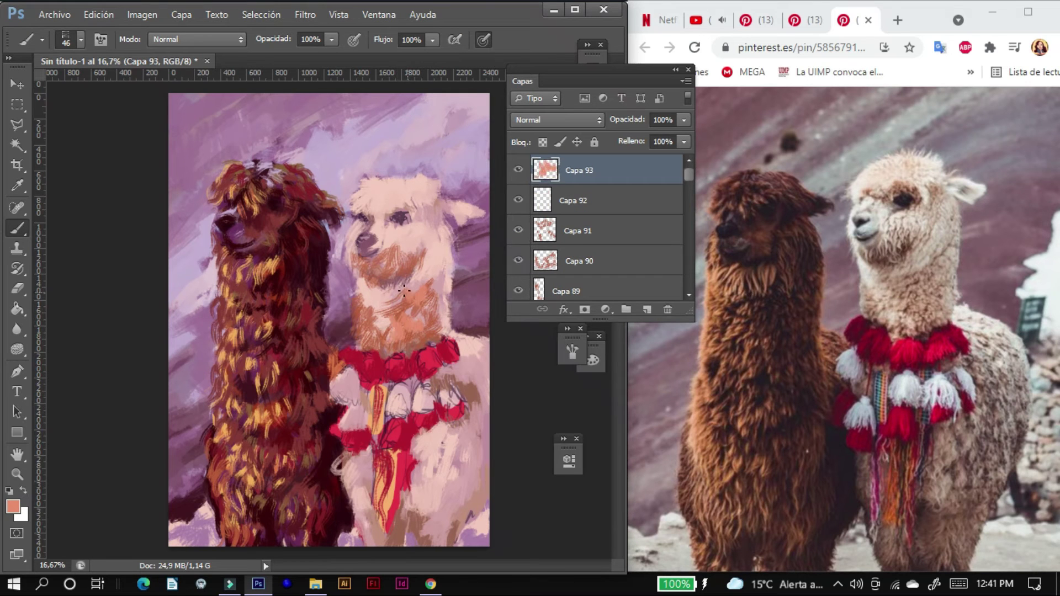
{"action": "left_click_drag", "start_coordinate": [422, 329], "coordinate": [370, 326]}
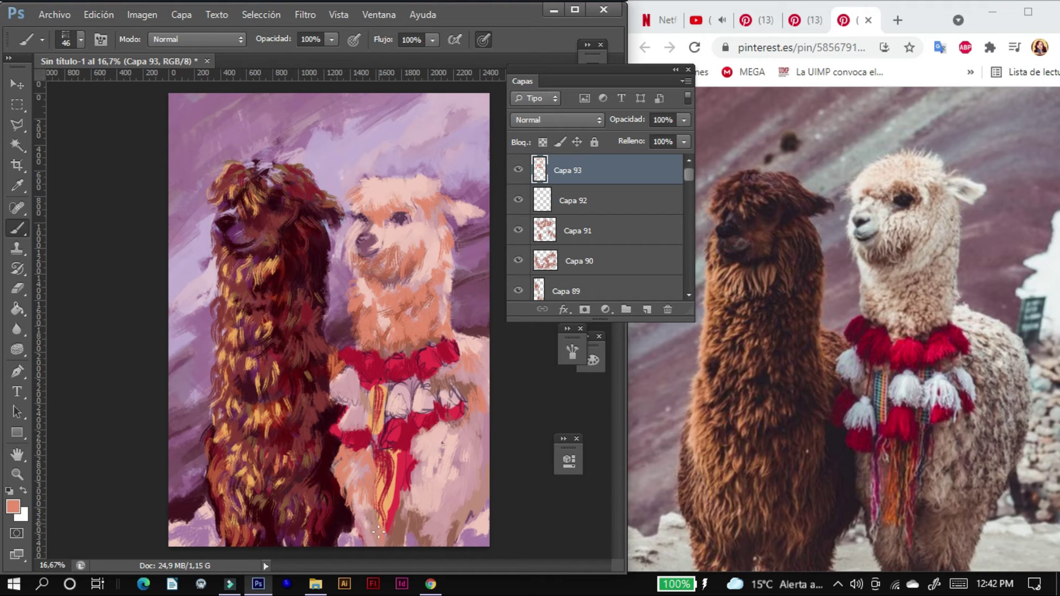
Step: Add brown detail around the white alpaca's eye and muzzle and lower right, brush enlarged to 94
{"action": "left_click", "coordinate": [369, 244], "text": "alt"}
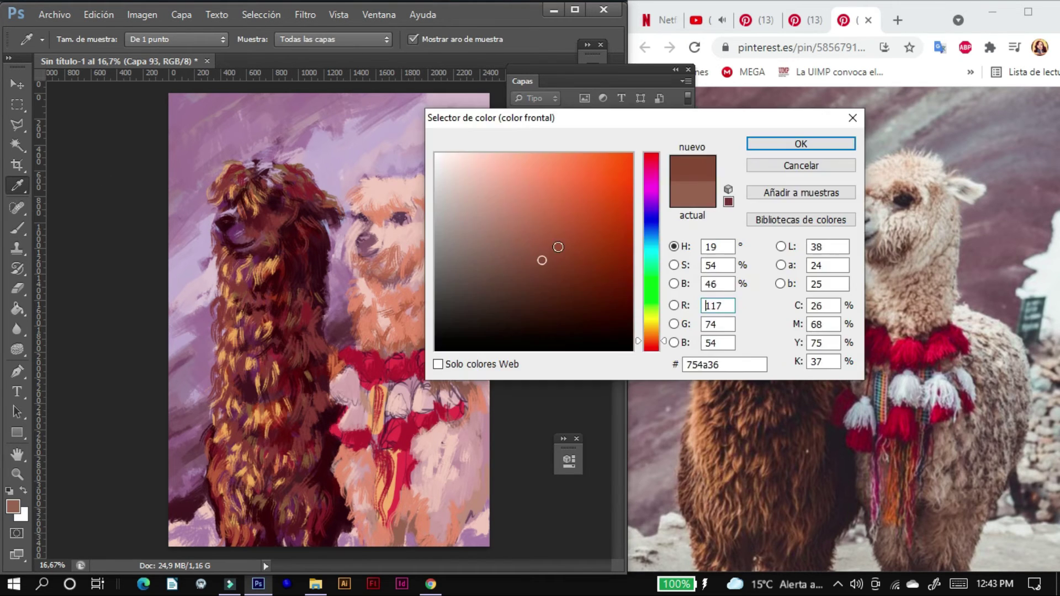
{"action": "key", "text": "ctrl+shift+alt+n"}
{"action": "left_click_drag", "start_coordinate": [415, 204], "coordinate": [383, 217]}
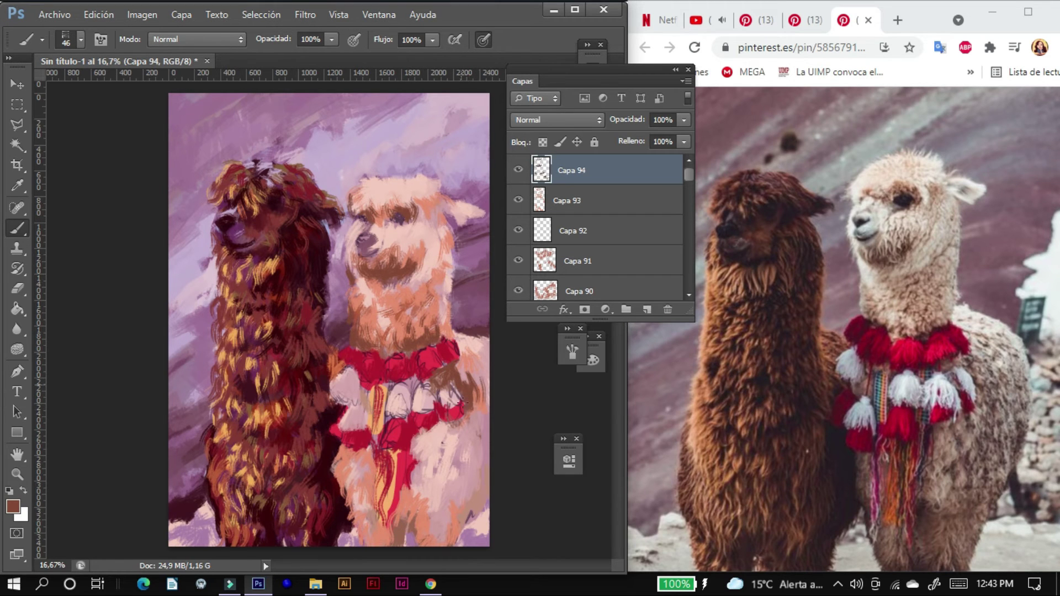
{"action": "left_click_drag", "start_coordinate": [482, 494], "coordinate": [458, 530]}
{"action": "key", "text": "ctrl+shift+alt+n"}
{"action": "right_click", "coordinate": [459, 525]}
{"action": "mouse_move", "coordinate": [458, 481]}
{"action": "left_mouse_down"}
{"action": "mouse_move", "coordinate": [408, 544]}
{"action": "mouse_move", "coordinate": [452, 497]}
{"action": "mouse_move", "coordinate": [475, 411]}
{"action": "left_mouse_up"}
Step: Paint sampled-colour strokes on the white alpaca's lower right, body and near its face
{"action": "key", "text": "ctrl+shift+alt+n"}
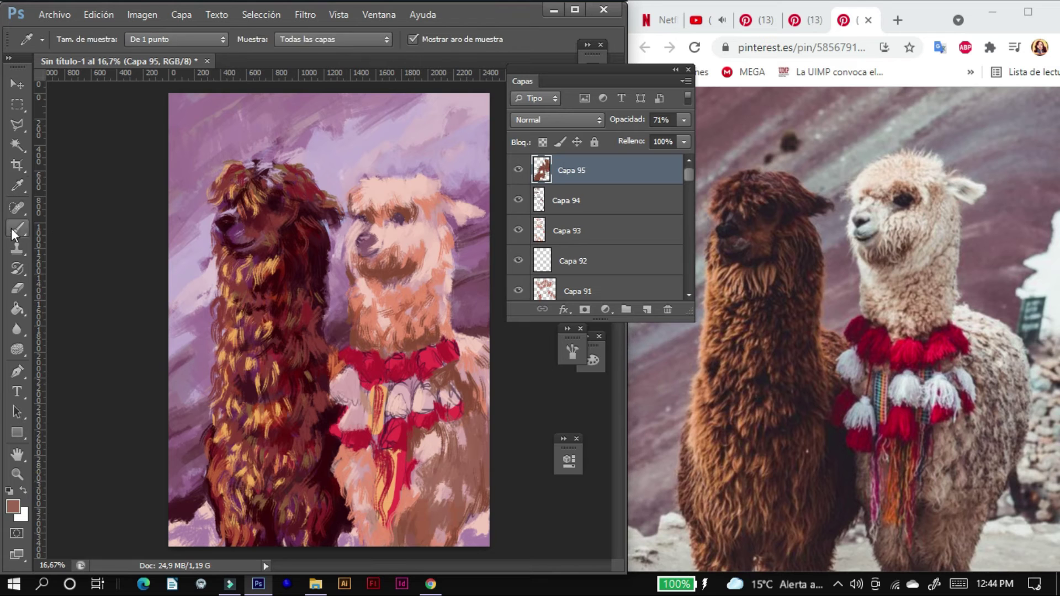
{"action": "left_click", "coordinate": [408, 486], "text": "alt"}
{"action": "mouse_move", "coordinate": [409, 491]}
{"action": "left_mouse_down"}
{"action": "mouse_move", "coordinate": [358, 511]}
{"action": "mouse_move", "coordinate": [348, 458]}
{"action": "left_mouse_up"}
{"action": "key", "text": "ctrl+shift+alt+n"}
{"action": "left_click_drag", "start_coordinate": [414, 331], "coordinate": [434, 314]}
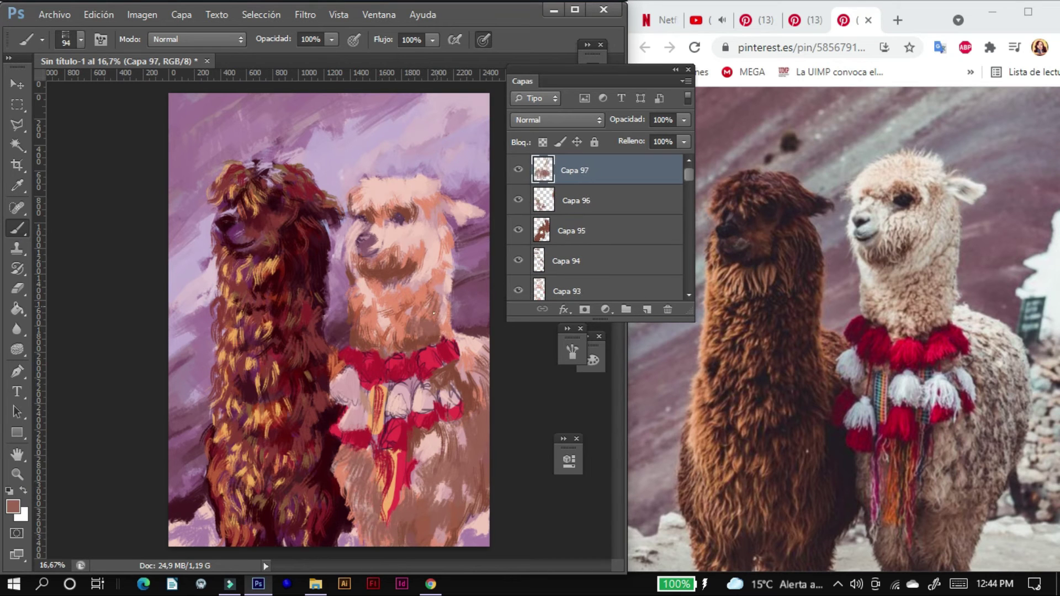
{"action": "key", "text": "ctrl+shift+alt+n"}
{"action": "left_click_drag", "start_coordinate": [376, 277], "coordinate": [352, 252]}
Step: Paint light pink strokes on the white alpaca's body and lower chest
{"action": "key", "text": "ctrl+shift+alt+n"}
{"action": "left_click", "coordinate": [392, 336], "text": "alt"}
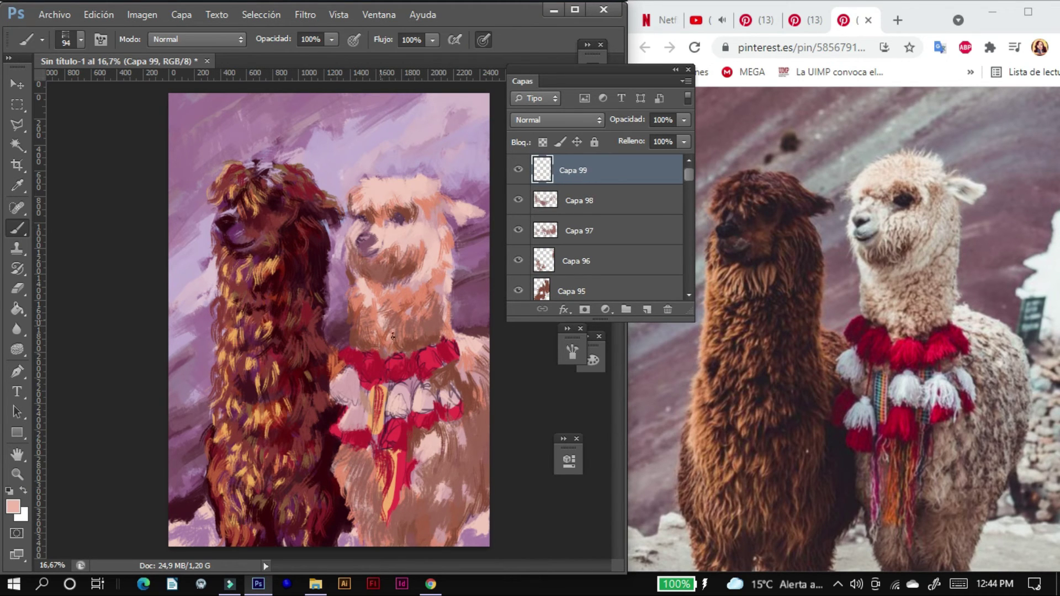
{"action": "key", "text": "ctrl+shift+alt+n"}
{"action": "left_click_drag", "start_coordinate": [441, 303], "coordinate": [409, 325]}
{"action": "key", "text": "ctrl+shift+alt+n"}
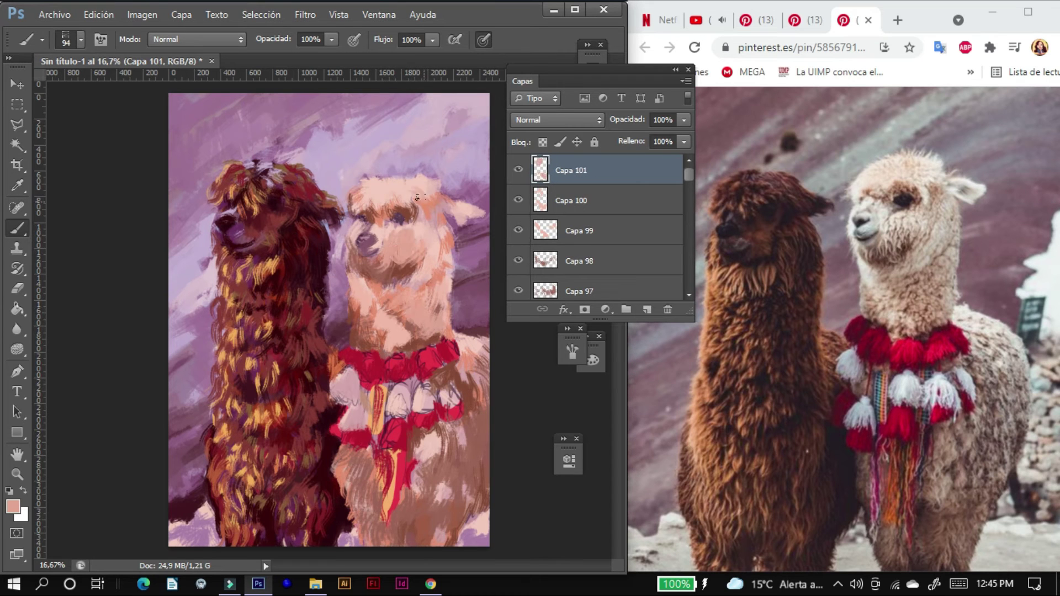
{"action": "mouse_move", "coordinate": [473, 457]}
{"action": "left_mouse_down"}
{"action": "mouse_move", "coordinate": [397, 519]}
{"action": "mouse_move", "coordinate": [400, 486]}
{"action": "left_mouse_up"}
Step: Choose a brown colour and paint brown strokes down the white alpaca's body
{"action": "key", "text": "ctrl+shift+alt+n"}
{"action": "left_click", "coordinate": [12, 506]}
{"action": "left_click", "coordinate": [560, 230]}
{"action": "left_click", "coordinate": [817, 142]}
{"action": "key", "text": "ctrl+shift+alt+n"}
{"action": "mouse_move", "coordinate": [447, 431]}
{"action": "left_mouse_down"}
{"action": "mouse_move", "coordinate": [431, 481]}
{"action": "mouse_move", "coordinate": [470, 530]}
{"action": "left_mouse_up"}
Step: Paint more brown strokes over the white alpaca's lower chest on new layers
{"action": "key", "text": "ctrl+shift+alt+n"}
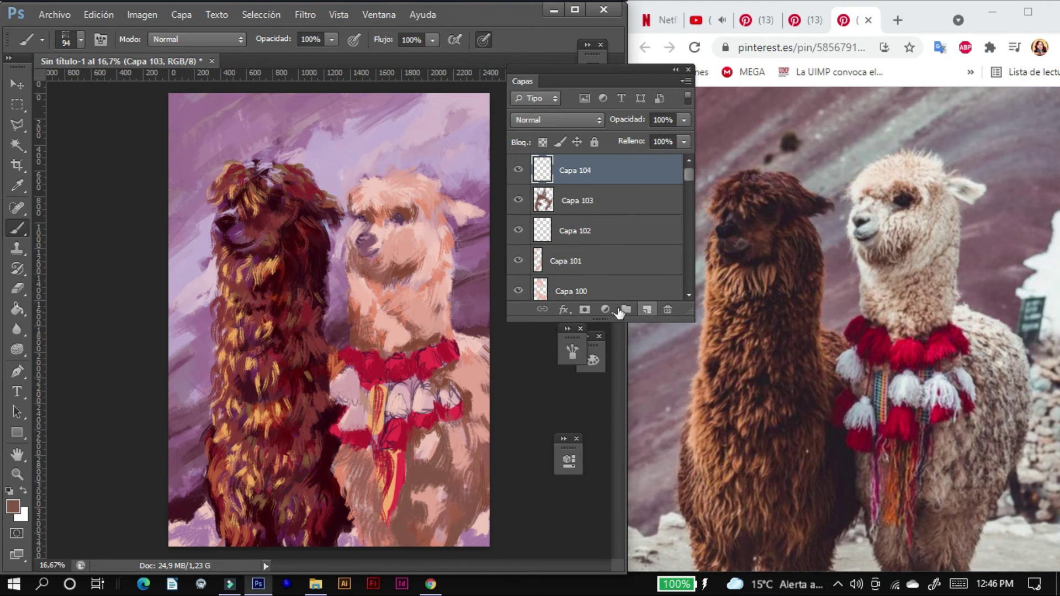
{"action": "left_click_drag", "start_coordinate": [442, 488], "coordinate": [423, 527]}
{"action": "left_click_drag", "start_coordinate": [394, 497], "coordinate": [374, 508]}
{"action": "left_click_drag", "start_coordinate": [469, 453], "coordinate": [467, 480]}
{"action": "key", "text": "ctrl+shift+alt+n"}
{"action": "left_click_drag", "start_coordinate": [436, 431], "coordinate": [415, 464]}
Step: Paint sampled light brown strokes on the white alpaca's body and chest
{"action": "key", "text": "ctrl+shift+alt+n"}
{"action": "left_click", "coordinate": [436, 331], "text": "alt"}
{"action": "left_click_drag", "start_coordinate": [442, 317], "coordinate": [432, 331]}
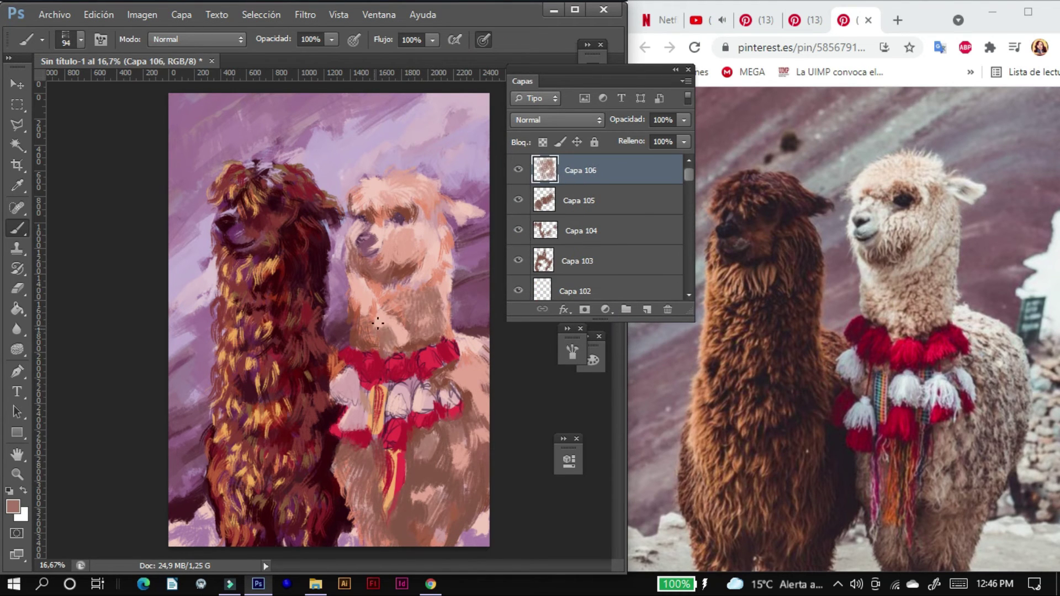
{"action": "left_click_drag", "start_coordinate": [418, 507], "coordinate": [442, 539]}
{"action": "left_click_drag", "start_coordinate": [364, 494], "coordinate": [342, 514]}
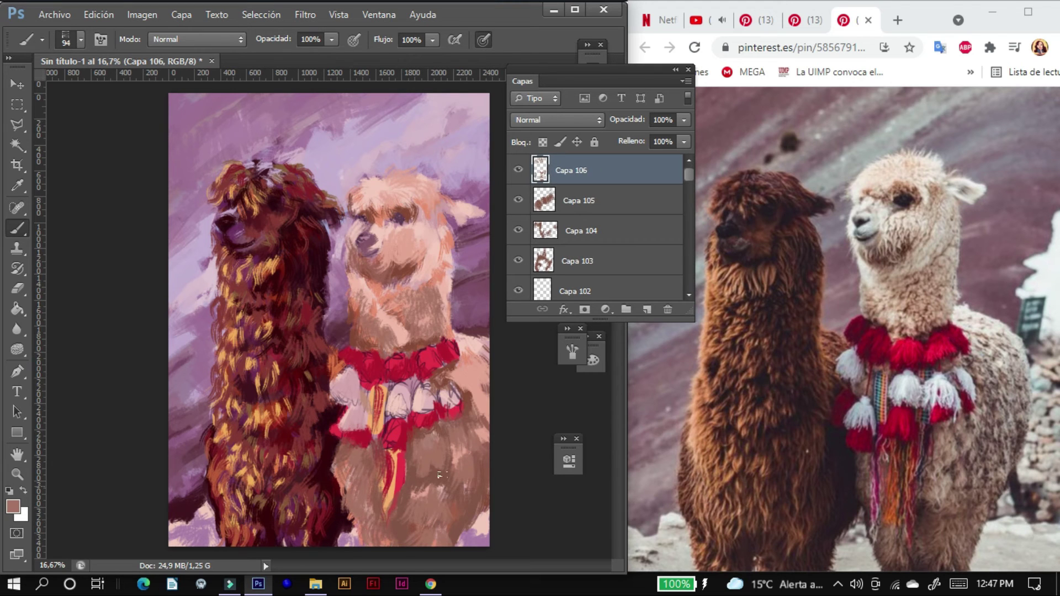
Step: Paint pale strokes over the white alpaca's chest on new layers
{"action": "key", "text": "ctrl+shift+alt+n"}
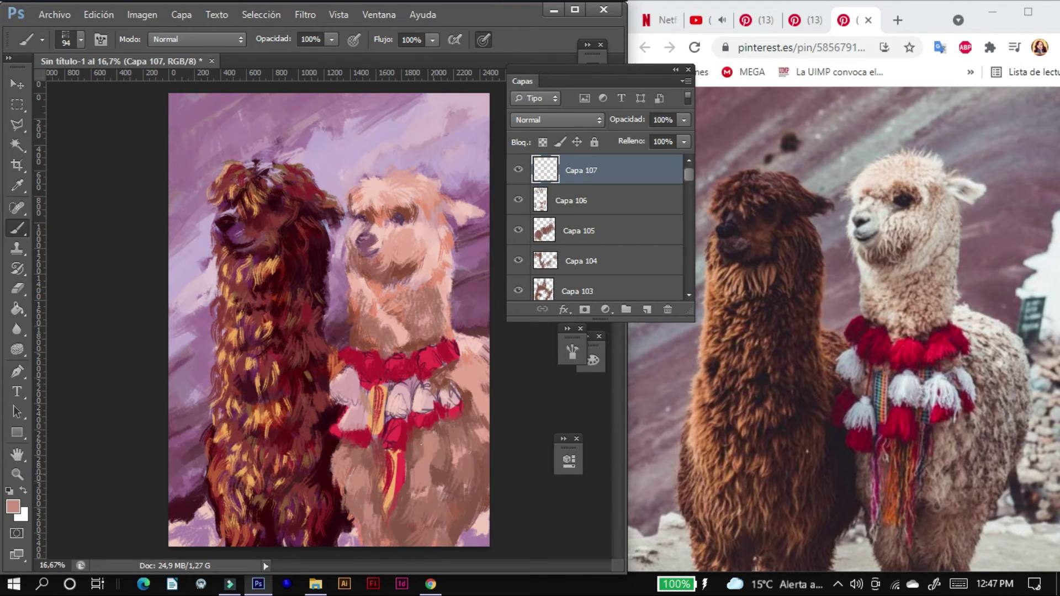
{"action": "left_click_drag", "start_coordinate": [428, 522], "coordinate": [474, 442]}
{"action": "key", "text": "ctrl+shift+alt+n"}
{"action": "key", "text": "ctrl+shift+alt+n"}
{"action": "key", "text": "ctrl+shift+alt+n"}
{"action": "key", "text": "Return"}
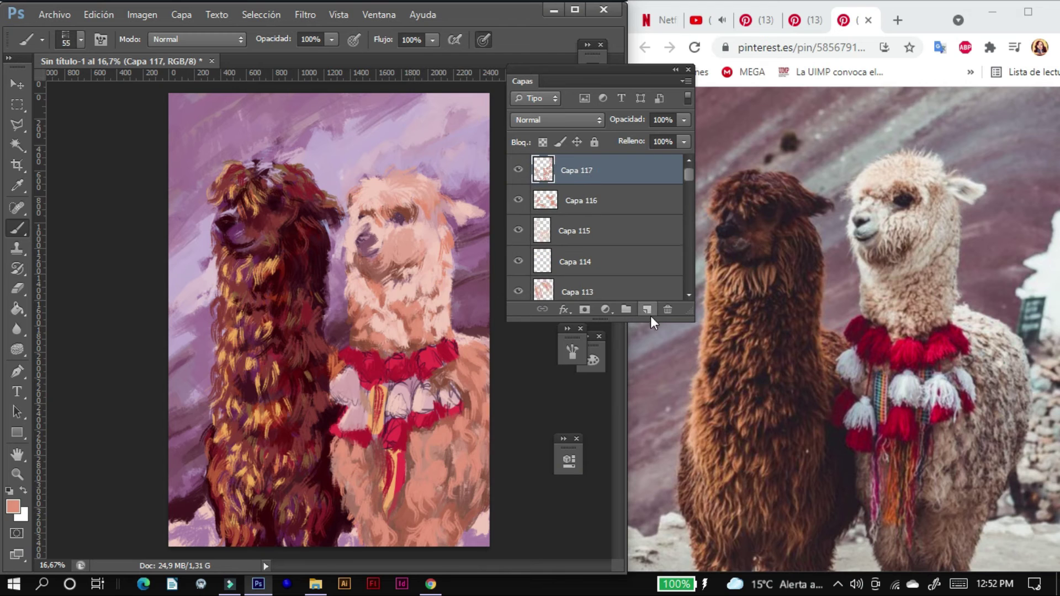
Step: Paint broad red strokes across the white alpaca's collar with an enlarged brush
{"action": "left_click_drag", "start_coordinate": [331, 411], "coordinate": [430, 420]}
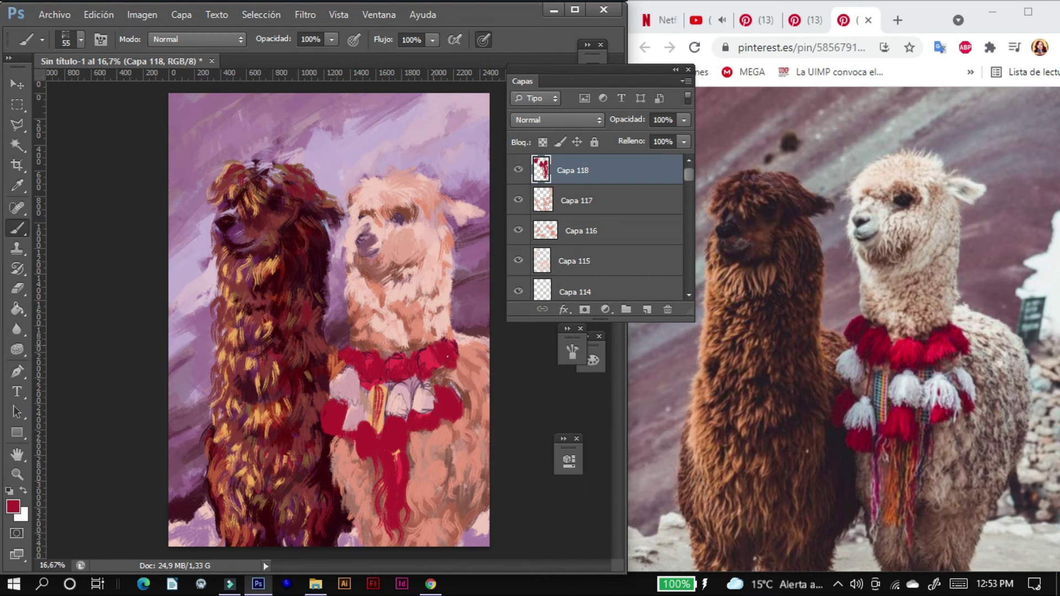
{"action": "left_click_drag", "start_coordinate": [442, 354], "coordinate": [447, 409]}
{"action": "left_click", "coordinate": [13, 507]}
{"action": "key", "text": "Return"}
{"action": "key", "text": "ctrl+shift+alt+n"}
{"action": "mouse_move", "coordinate": [359, 364]}
{"action": "left_mouse_down"}
{"action": "mouse_move", "coordinate": [405, 351]}
{"action": "mouse_move", "coordinate": [448, 409]}
{"action": "mouse_move", "coordinate": [342, 442]}
{"action": "left_mouse_up"}
Step: Add more red and pink strokes on new layers over the collar and chest
{"action": "key", "text": "ctrl+shift+alt+n"}
{"action": "left_click_drag", "start_coordinate": [403, 475], "coordinate": [466, 529]}
{"action": "left_click_drag", "start_coordinate": [470, 386], "coordinate": [469, 513]}
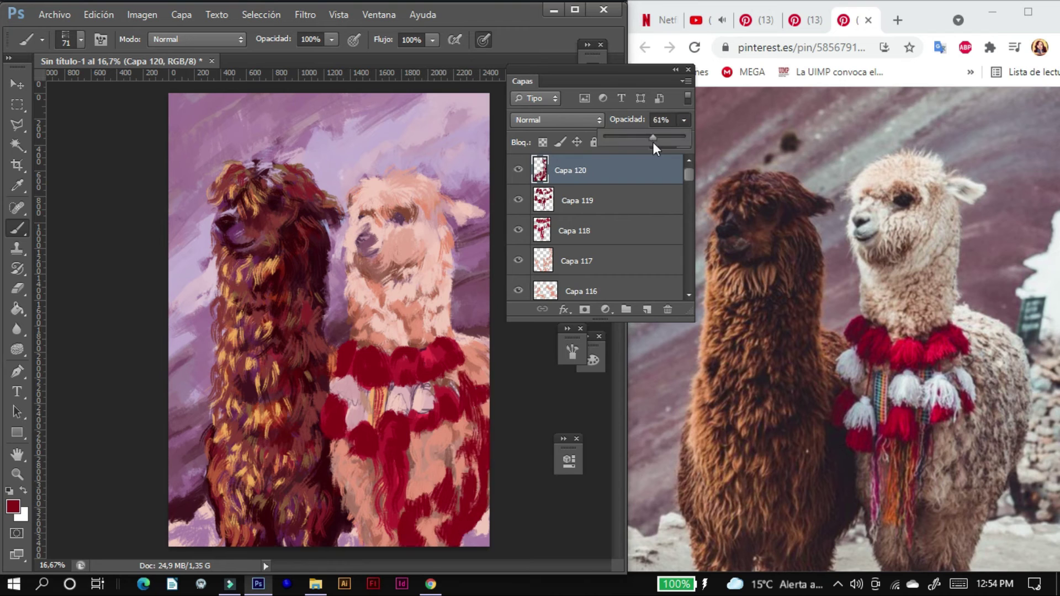
{"action": "key", "text": "ctrl+shift+alt+n"}
{"action": "left_click_drag", "start_coordinate": [343, 469], "coordinate": [376, 492]}
{"action": "left_click_drag", "start_coordinate": [398, 331], "coordinate": [442, 348]}
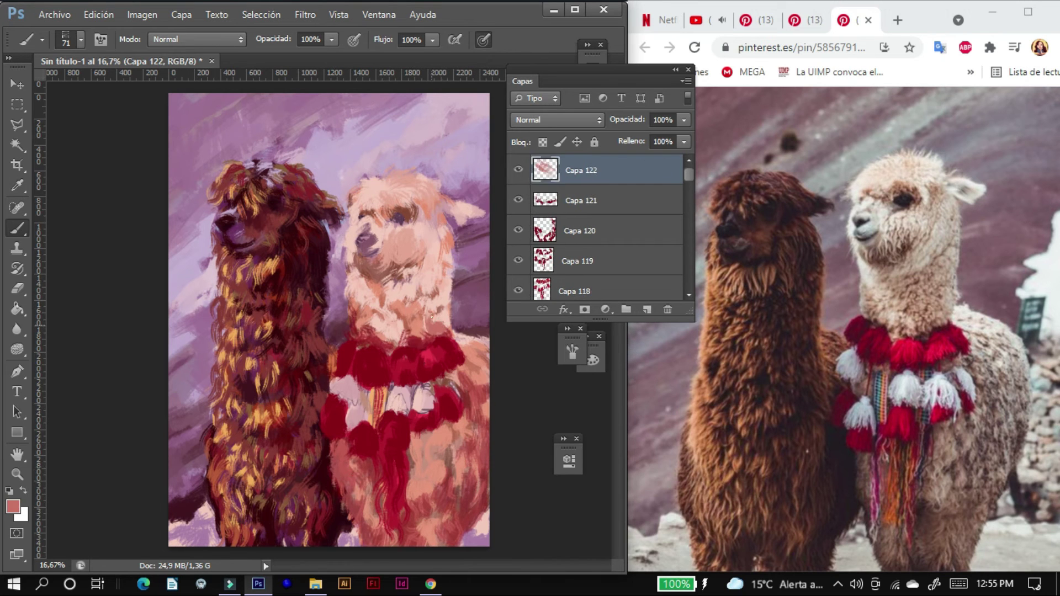
{"action": "left_click_drag", "start_coordinate": [409, 298], "coordinate": [453, 343]}
Step: Paint pink and pale pink strokes on the light alpaca's body on new layers
{"action": "key", "text": "ctrl+shift+alt+n"}
{"action": "left_click_drag", "start_coordinate": [430, 452], "coordinate": [470, 525]}
{"action": "key", "text": "ctrl+shift+alt+n"}
{"action": "left_click_drag", "start_coordinate": [348, 453], "coordinate": [359, 508]}
{"action": "left_click", "coordinate": [349, 288], "text": "alt"}
{"action": "key", "text": "ctrl+shift+alt+n"}
{"action": "left_click_drag", "start_coordinate": [414, 287], "coordinate": [444, 331]}
Step: Paint white tassel strokes on the collar and blue strokes among the tassels
{"action": "key", "text": "ctrl+shift+alt+n"}
{"action": "key", "text": "ctrl+shift+alt+n"}
Step: Add pink and orange threads below the collar and bright red strokes across it
{"action": "key", "text": "ctrl+shift+alt+n"}
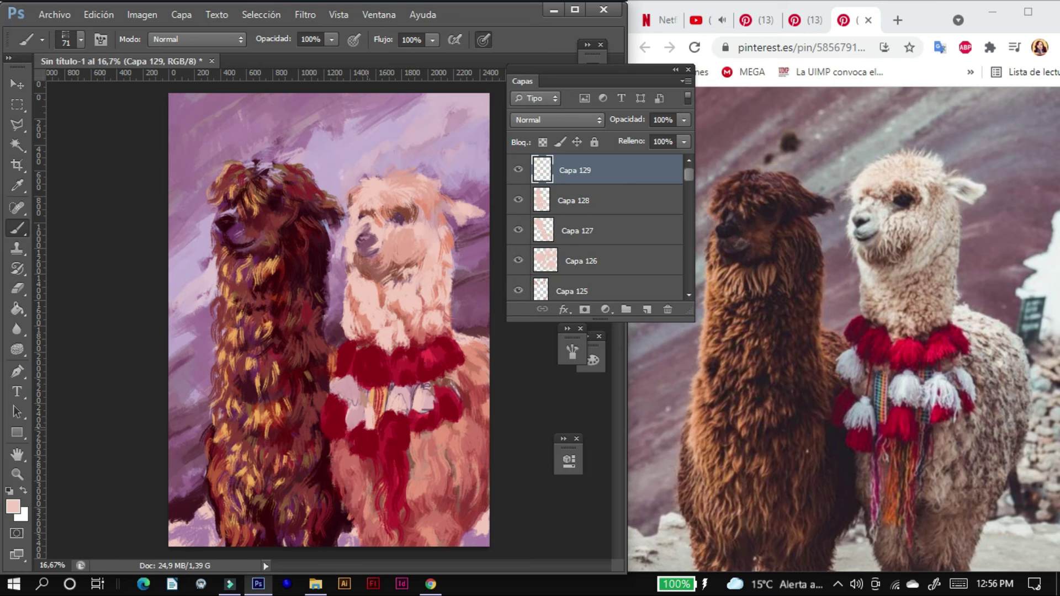
{"action": "left_click_drag", "start_coordinate": [337, 370], "coordinate": [430, 414]}
{"action": "left_click", "coordinate": [13, 507]}
{"action": "left_click", "coordinate": [805, 142]}
{"action": "key", "text": "ctrl+shift+alt+n"}
{"action": "left_click_drag", "start_coordinate": [375, 387], "coordinate": [375, 489]}
{"action": "left_click", "coordinate": [13, 507]}
{"action": "left_click", "coordinate": [767, 142]}
{"action": "key", "text": "ctrl+shift+alt+n"}
{"action": "left_click_drag", "start_coordinate": [386, 437], "coordinate": [398, 497]}
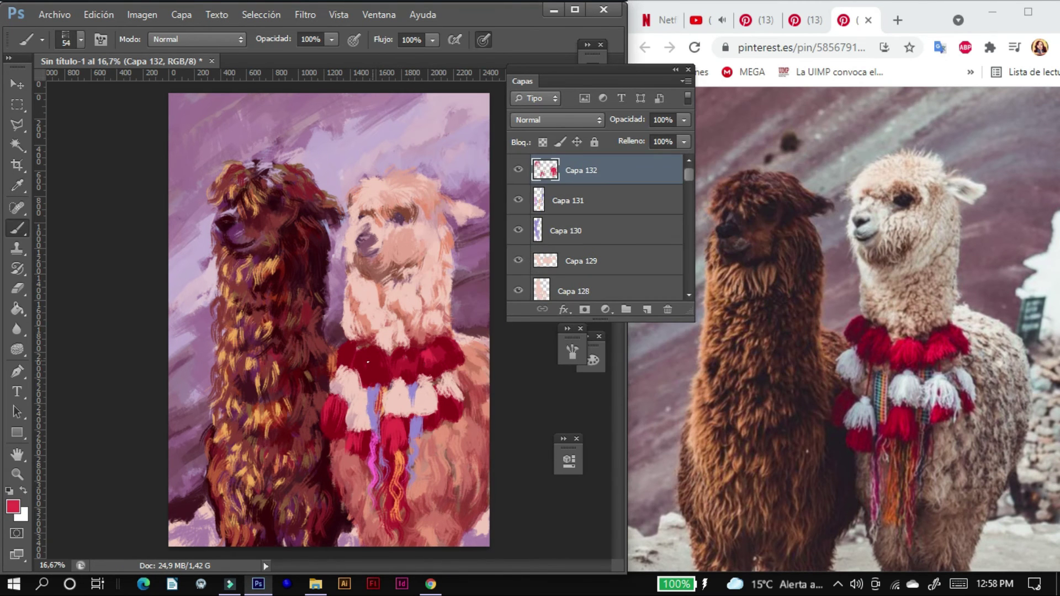
{"action": "left_click_drag", "start_coordinate": [368, 361], "coordinate": [397, 370]}
Step: Shade the collar with dark maroon strokes on a new layer
{"action": "key", "text": "ctrl+shift+alt+n"}
{"action": "key", "text": "ctrl+shift+alt+n"}
{"action": "left_click", "coordinate": [13, 507]}
{"action": "left_click", "coordinate": [447, 342]}
{"action": "key", "text": "Return"}
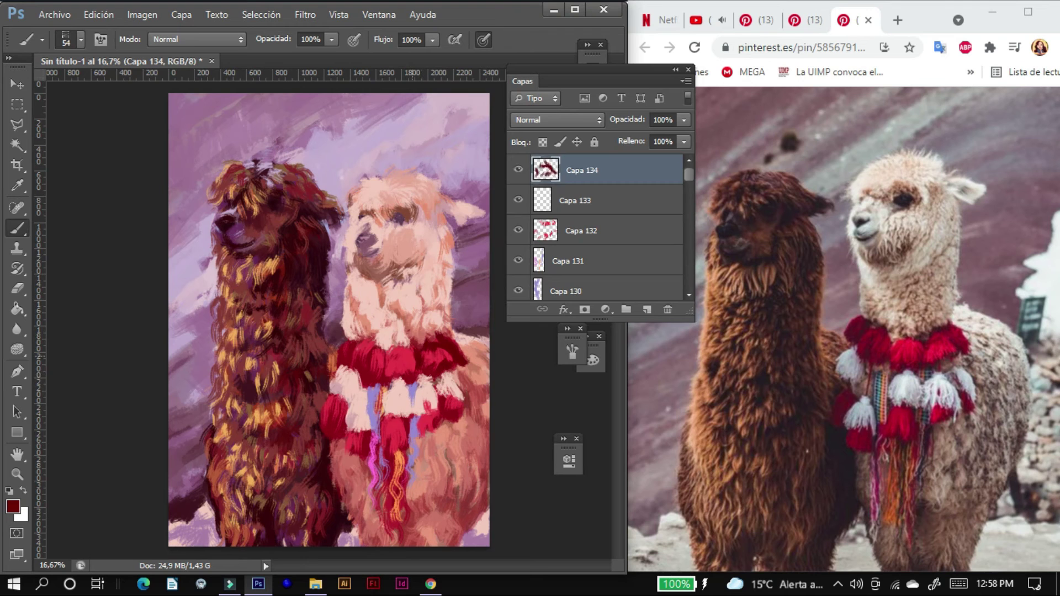
{"action": "mouse_move", "coordinate": [357, 403]}
{"action": "left_mouse_down"}
{"action": "mouse_move", "coordinate": [409, 409]}
{"action": "mouse_move", "coordinate": [458, 381]}
{"action": "left_mouse_up"}
Step: Paint lighter red and pink strokes on the light alpaca's face and neck
{"action": "key", "text": "ctrl+shift+alt+n"}
{"action": "left_click", "coordinate": [12, 506]}
{"action": "key", "text": "ctrl+shift+alt+n"}
{"action": "left_click", "coordinate": [13, 507]}
{"action": "key", "text": "ctrl+shift+alt+n"}
{"action": "mouse_move", "coordinate": [353, 331]}
{"action": "left_mouse_down"}
{"action": "mouse_move", "coordinate": [431, 298]}
{"action": "mouse_move", "coordinate": [418, 235]}
{"action": "left_mouse_up"}
{"action": "key", "text": "ctrl+shift+alt+n"}
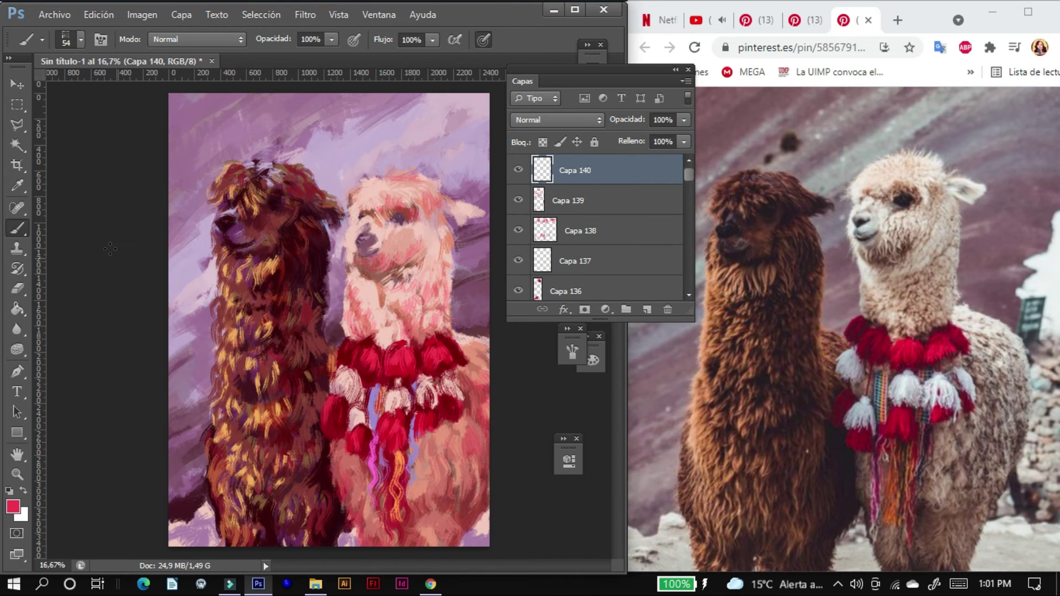
Step: Add dark maroon details on the alpaca's eye, nose, face and edge
{"action": "left_click", "coordinate": [464, 413], "text": "alt"}
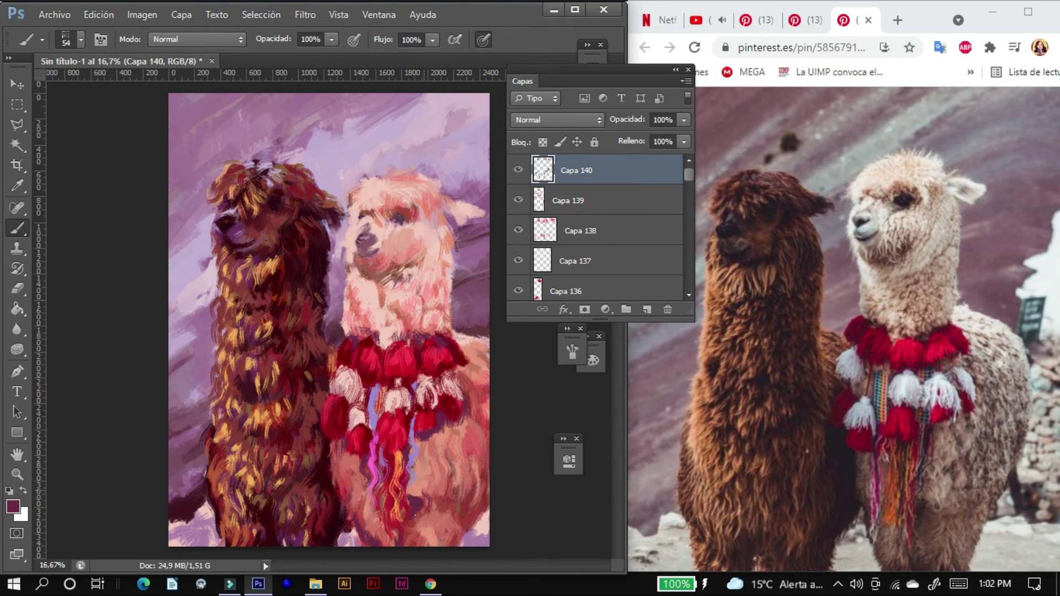
{"action": "key", "text": "ctrl+shift+alt+n"}
{"action": "left_click_drag", "start_coordinate": [476, 375], "coordinate": [479, 486]}
{"action": "key", "text": "ctrl+shift+alt+n"}
{"action": "left_click_drag", "start_coordinate": [361, 205], "coordinate": [379, 218]}
{"action": "mouse_move", "coordinate": [354, 243]}
{"action": "left_mouse_down"}
{"action": "mouse_move", "coordinate": [371, 247]}
{"action": "mouse_move", "coordinate": [345, 281]}
{"action": "left_mouse_up"}
{"action": "left_click", "coordinate": [636, 309]}
Step: Zoom in and paint strokes on the light alpaca's head with a smaller brush
{"action": "scroll", "coordinate": [332, 276], "scroll_direction": "up", "scroll_amount": 2}
{"action": "left_click_drag", "start_coordinate": [317, 210], "coordinate": [309, 301]}
{"action": "key", "text": "ctrl+shift+alt+n"}
{"action": "key", "text": "bracketleft"}
Step: Paint pale salmon fur strokes across the light alpaca's head on new layers
{"action": "left_click", "coordinate": [367, 223], "text": "alt"}
{"action": "key", "text": "ctrl+shift+alt+n"}
{"action": "left_click_drag", "start_coordinate": [447, 169], "coordinate": [413, 208]}
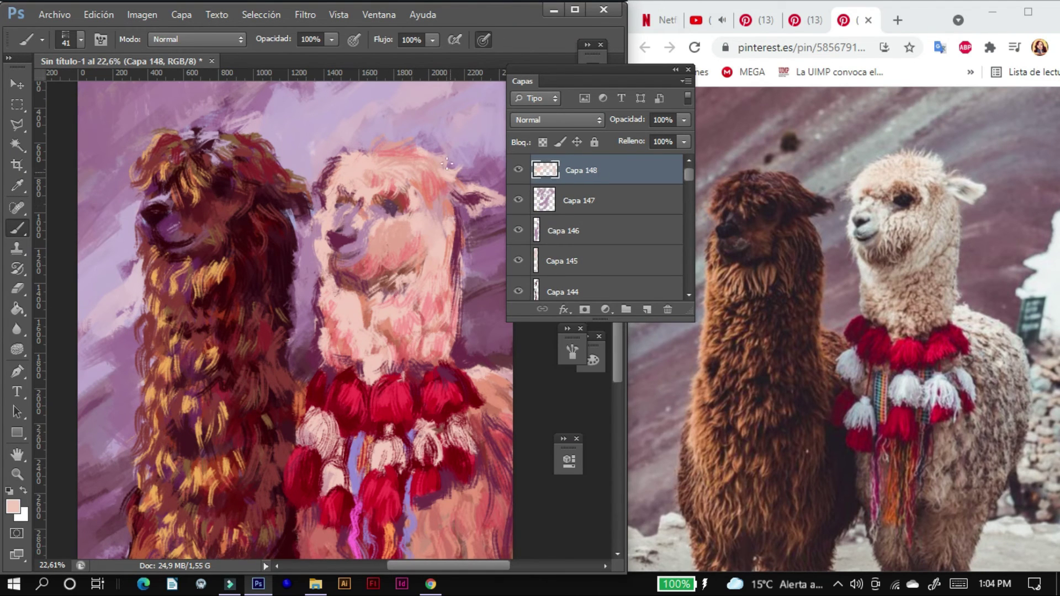
{"action": "left_click_drag", "start_coordinate": [376, 141], "coordinate": [430, 146]}
{"action": "key", "text": "ctrl+shift+alt+n"}
{"action": "left_click_drag", "start_coordinate": [367, 185], "coordinate": [318, 212]}
Step: Paint the light alpaca's eyes, nose and mouth in dark brown
{"action": "left_click", "coordinate": [640, 315], "text": "alt"}
{"action": "key", "text": "ctrl+shift+alt+n"}
{"action": "left_click_drag", "start_coordinate": [381, 203], "coordinate": [402, 208]}
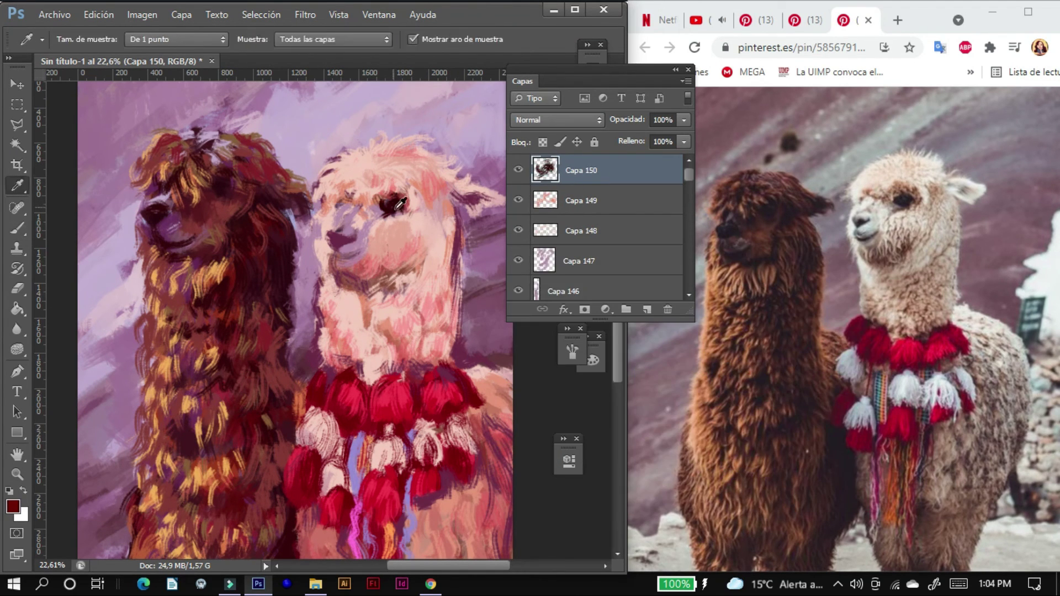
{"action": "key", "text": "ctrl+shift+alt+n"}
{"action": "left_click_drag", "start_coordinate": [348, 237], "coordinate": [331, 246]}
{"action": "mouse_move", "coordinate": [343, 287]}
{"action": "left_mouse_down"}
{"action": "mouse_move", "coordinate": [382, 284]}
{"action": "mouse_move", "coordinate": [365, 276]}
{"action": "left_mouse_up"}
{"action": "key", "text": "ctrl+shift+alt+n"}
Step: Sample salmon, lavender and brown colours and paint brown strokes on the alpaca
{"action": "left_click", "coordinate": [408, 242], "text": "alt"}
{"action": "key", "text": "ctrl+shift+alt+n"}
{"action": "left_click", "coordinate": [13, 506]}
{"action": "left_click", "coordinate": [474, 210]}
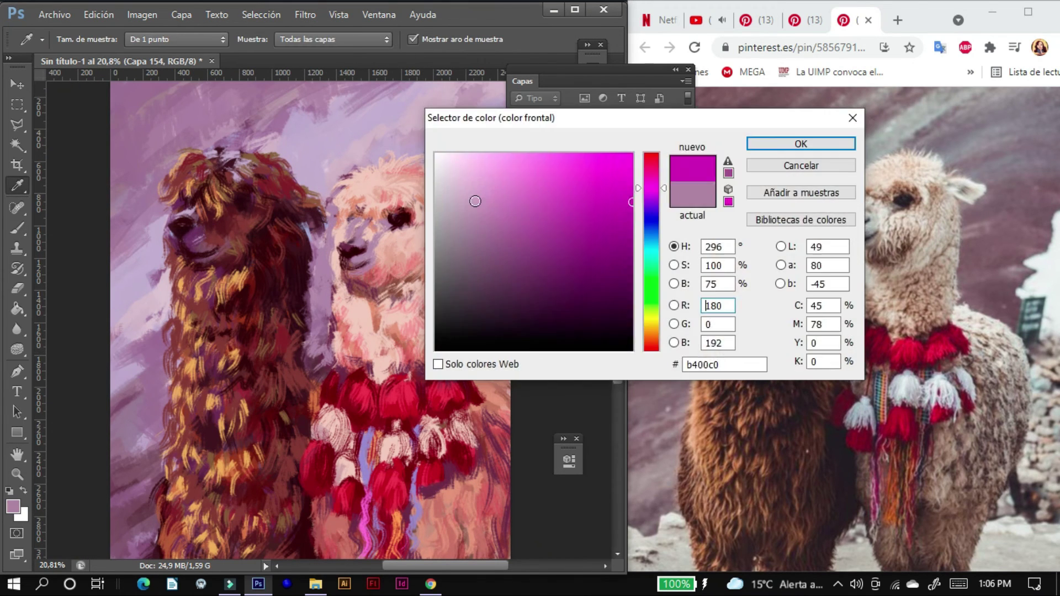
{"action": "key", "text": "Return"}
{"action": "key", "text": "ctrl+shift+alt+n"}
{"action": "key", "text": "ctrl+shift+alt+n"}
{"action": "key", "text": "ctrl+shift+alt+n"}
{"action": "key", "text": "ctrl+shift+alt+n"}
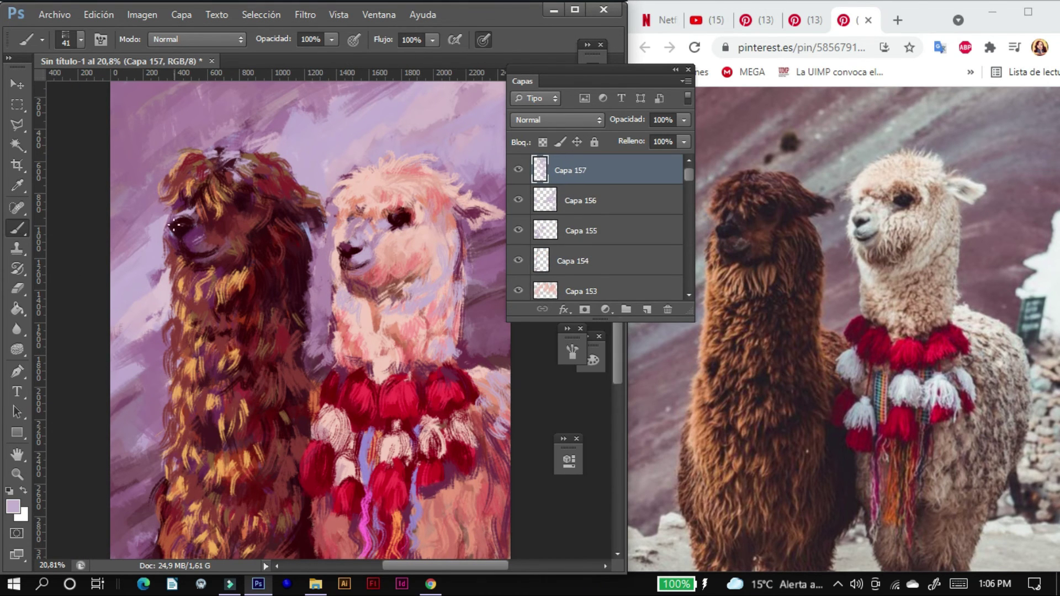
{"action": "left_click", "coordinate": [404, 284], "text": "alt"}
{"action": "key", "text": "ctrl+shift+alt+n"}
{"action": "left_click_drag", "start_coordinate": [381, 331], "coordinate": [458, 270]}
Step: Paint light pink highlights on the alpacas' faces and bodies
{"action": "key", "text": "i"}
{"action": "left_click", "coordinate": [12, 506]}
{"action": "left_click", "coordinate": [396, 284]}
{"action": "key", "text": "Return"}
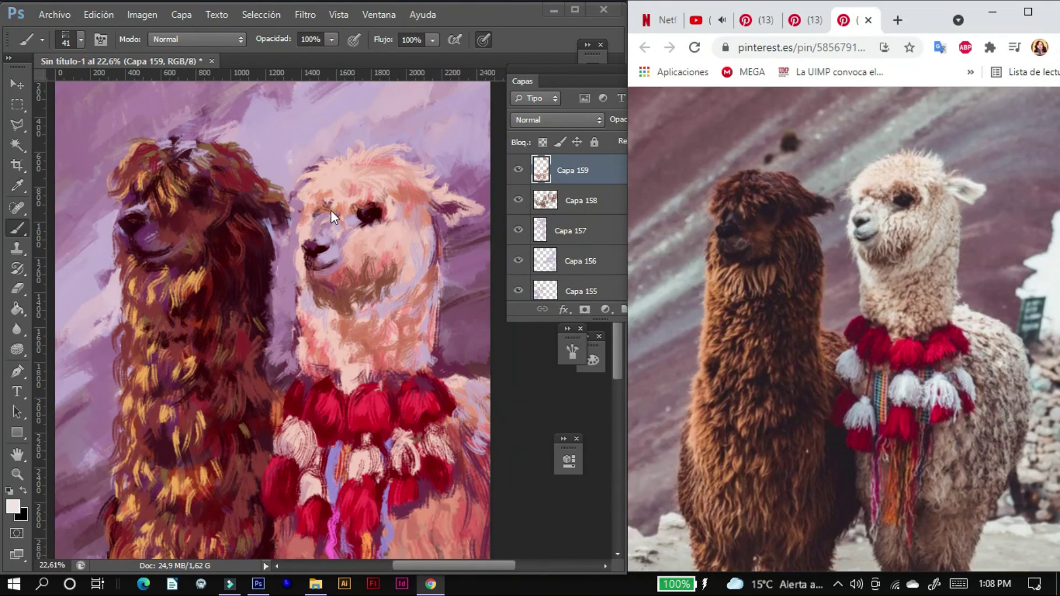
{"action": "key", "text": "b"}
{"action": "left_click_drag", "start_coordinate": [301, 265], "coordinate": [331, 207]}
{"action": "left_click_drag", "start_coordinate": [332, 343], "coordinate": [381, 381]}
{"action": "mouse_move", "coordinate": [381, 182]}
{"action": "left_mouse_down"}
{"action": "mouse_move", "coordinate": [458, 199]}
{"action": "mouse_move", "coordinate": [486, 232]}
{"action": "left_mouse_up"}
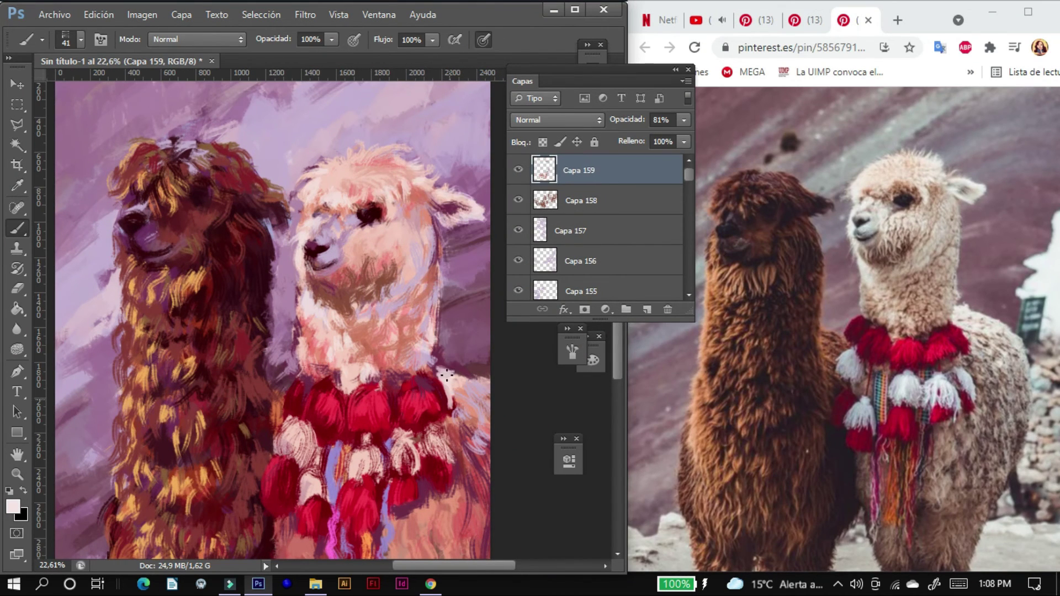
{"action": "left_click_drag", "start_coordinate": [414, 320], "coordinate": [486, 397]}
{"action": "scroll", "coordinate": [475, 339], "scroll_direction": "down", "scroll_amount": 2}
Step: Sample a mauve pink and paint white strokes on the collar tassels
{"action": "left_click", "coordinate": [478, 338], "text": "alt"}
{"action": "key", "text": "b"}
{"action": "left_click", "coordinate": [647, 309]}
{"action": "left_click", "coordinate": [467, 390], "text": "ctrl"}
{"action": "left_click_drag", "start_coordinate": [260, 458], "coordinate": [448, 391]}
Step: Shade the tassels with lavender strokes
{"action": "left_click", "coordinate": [303, 431], "text": "alt"}
{"action": "mouse_move", "coordinate": [260, 475]}
{"action": "left_mouse_down"}
{"action": "mouse_move", "coordinate": [288, 426]}
{"action": "mouse_move", "coordinate": [276, 359]}
{"action": "left_mouse_up"}
{"action": "mouse_move", "coordinate": [359, 458]}
{"action": "left_mouse_down"}
{"action": "mouse_move", "coordinate": [365, 409]}
{"action": "mouse_move", "coordinate": [342, 408]}
{"action": "left_mouse_up"}
{"action": "left_click_drag", "start_coordinate": [390, 414], "coordinate": [408, 392]}
{"action": "left_click", "coordinate": [647, 309]}
Step: Paint dark red shading over and between the tassels and across the necklace
{"action": "left_click", "coordinate": [309, 359], "text": "alt"}
{"action": "left_click_drag", "start_coordinate": [265, 365], "coordinate": [320, 353]}
{"action": "mouse_move", "coordinate": [265, 320]}
{"action": "left_mouse_down"}
{"action": "mouse_move", "coordinate": [370, 315]}
{"action": "mouse_move", "coordinate": [419, 353]}
{"action": "left_mouse_up"}
{"action": "left_click_drag", "start_coordinate": [413, 446], "coordinate": [441, 436]}
{"action": "mouse_move", "coordinate": [343, 497]}
{"action": "left_mouse_down"}
{"action": "mouse_move", "coordinate": [320, 447]}
{"action": "mouse_move", "coordinate": [282, 431]}
{"action": "left_mouse_up"}
{"action": "left_click_drag", "start_coordinate": [270, 497], "coordinate": [218, 436]}
{"action": "key", "text": "ctrl+shift+alt+n"}
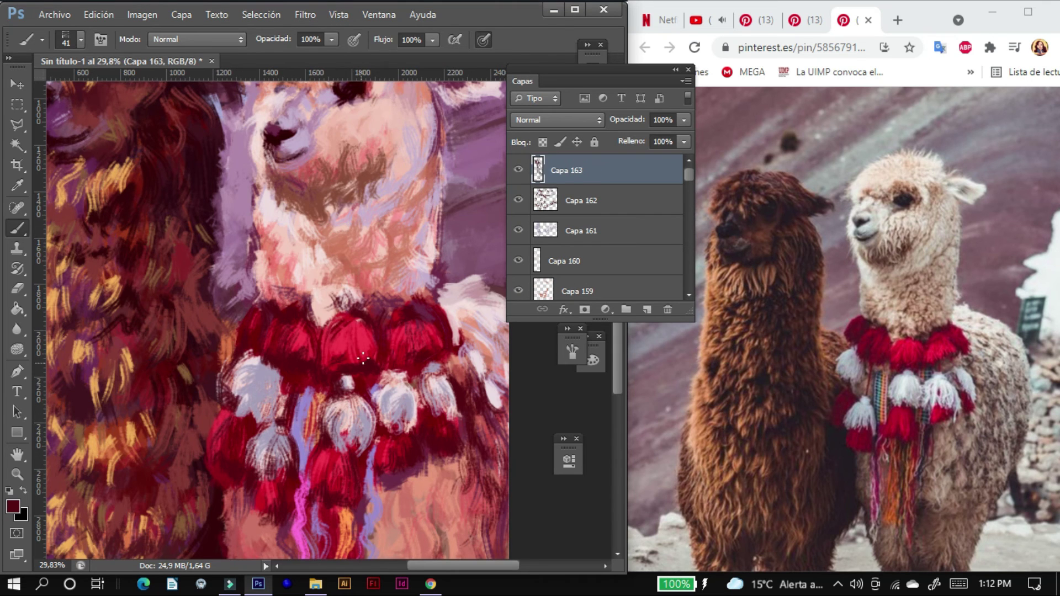
Step: Add further strokes on the tassels and the alpaca's chest on new layers
{"action": "scroll", "coordinate": [481, 127], "scroll_direction": "down", "scroll_amount": 1}
{"action": "left_click_drag", "start_coordinate": [337, 469], "coordinate": [406, 386]}
{"action": "scroll", "coordinate": [386, 419], "scroll_direction": "down", "scroll_amount": 1}
{"action": "left_click_drag", "start_coordinate": [392, 464], "coordinate": [439, 434]}
{"action": "mouse_move", "coordinate": [375, 524]}
{"action": "left_mouse_down"}
{"action": "mouse_move", "coordinate": [480, 497]}
{"action": "mouse_move", "coordinate": [309, 411]}
{"action": "mouse_move", "coordinate": [325, 453]}
{"action": "left_mouse_up"}
{"action": "key", "text": "ctrl+shift+alt+n"}
{"action": "key", "text": "ctrl+shift+alt+n"}
{"action": "key", "text": "ctrl+shift+alt+n"}
{"action": "mouse_move", "coordinate": [419, 359]}
{"action": "left_mouse_down"}
{"action": "mouse_move", "coordinate": [469, 431]}
{"action": "mouse_move", "coordinate": [469, 414]}
{"action": "left_mouse_up"}
{"action": "left_click_drag", "start_coordinate": [397, 475], "coordinate": [329, 489]}
{"action": "scroll", "coordinate": [329, 490], "scroll_direction": "down", "scroll_amount": 1}
{"action": "key", "text": "ctrl+shift+alt+n"}
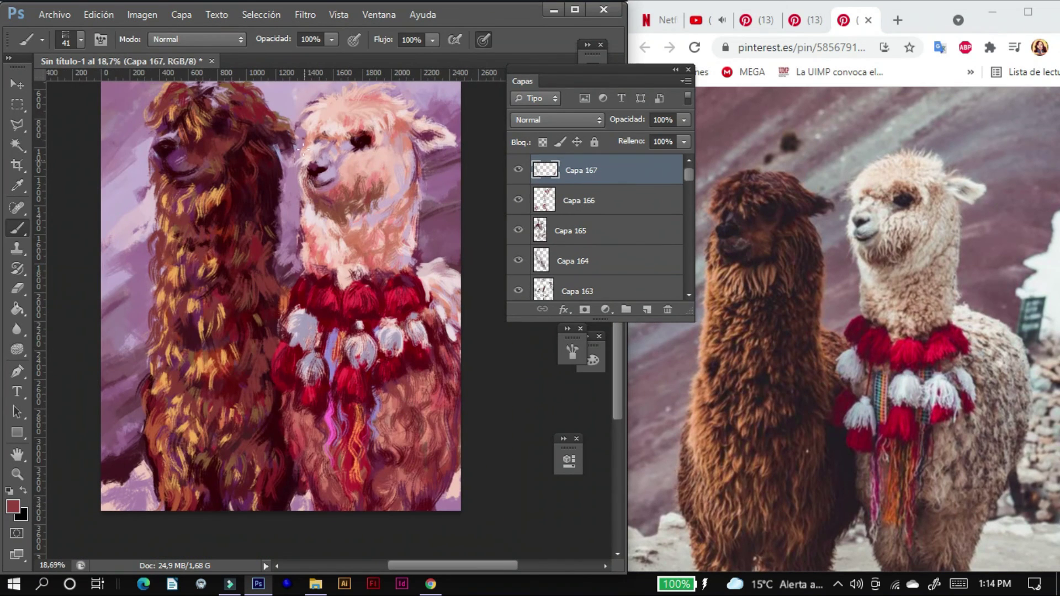
Step: Sample colours from the painting and paint a teal accent on the collar on a new layer
{"action": "left_click", "coordinate": [279, 244], "text": "alt"}
{"action": "key", "text": "b"}
{"action": "left_click", "coordinate": [353, 199], "text": "alt"}
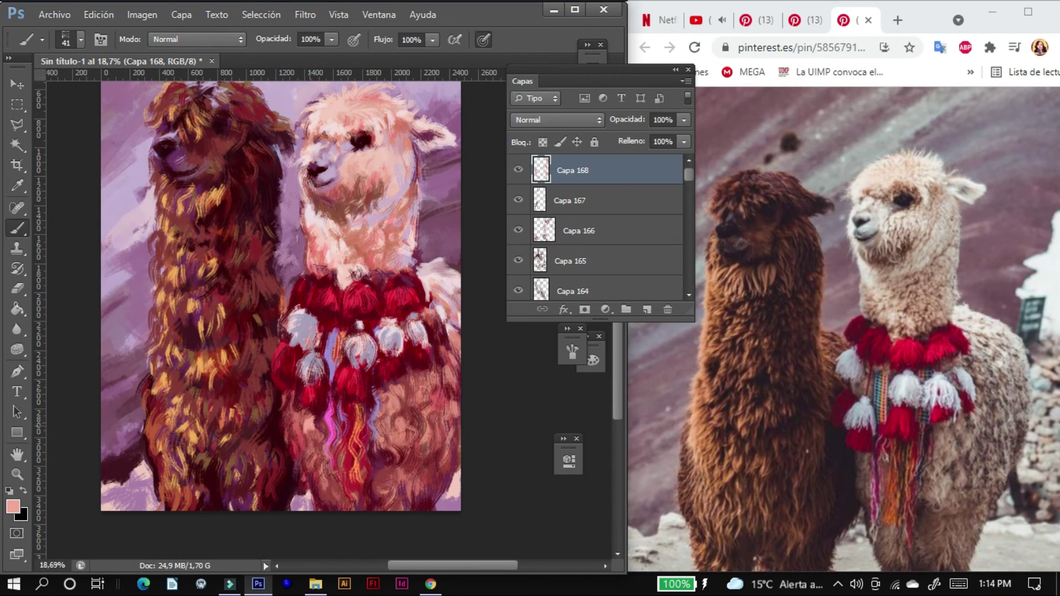
{"action": "key", "text": "ctrl+shift+alt+n"}
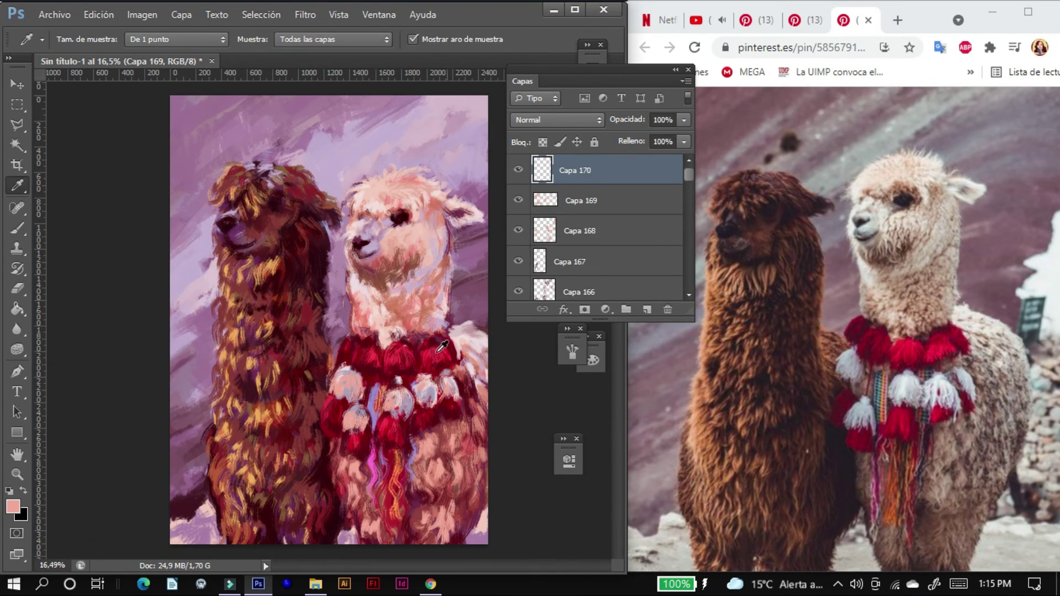
{"action": "left_click_drag", "start_coordinate": [372, 387], "coordinate": [371, 409]}
Step: On new layers with a much larger brush, paint broad lavender and soft background strokes
{"action": "left_click", "coordinate": [299, 298], "text": "alt"}
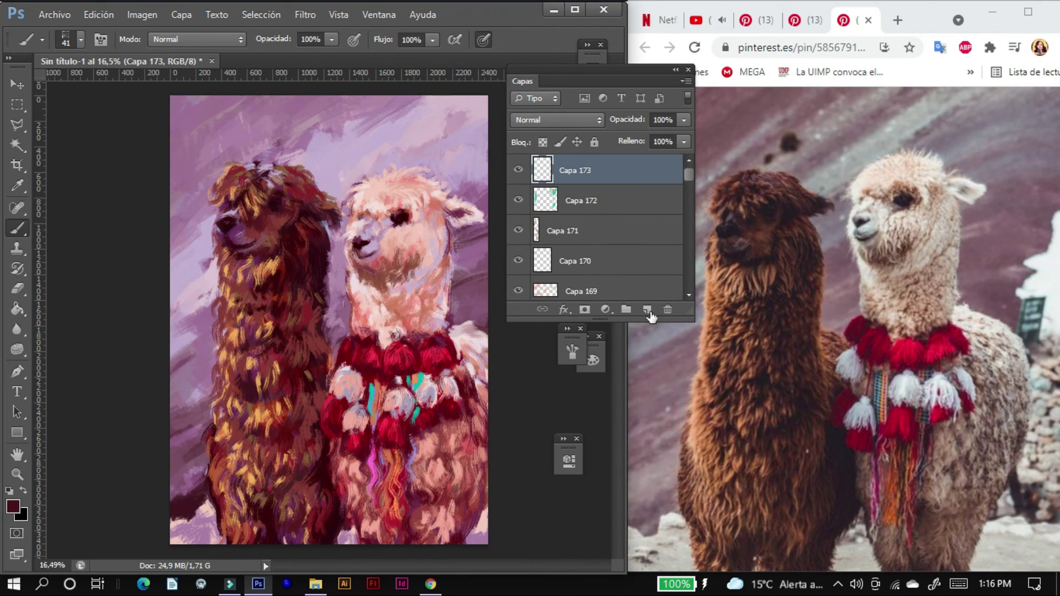
{"action": "key", "text": "ctrl+shift+alt+n"}
{"action": "key", "text": "ctrl+shift+alt+n"}
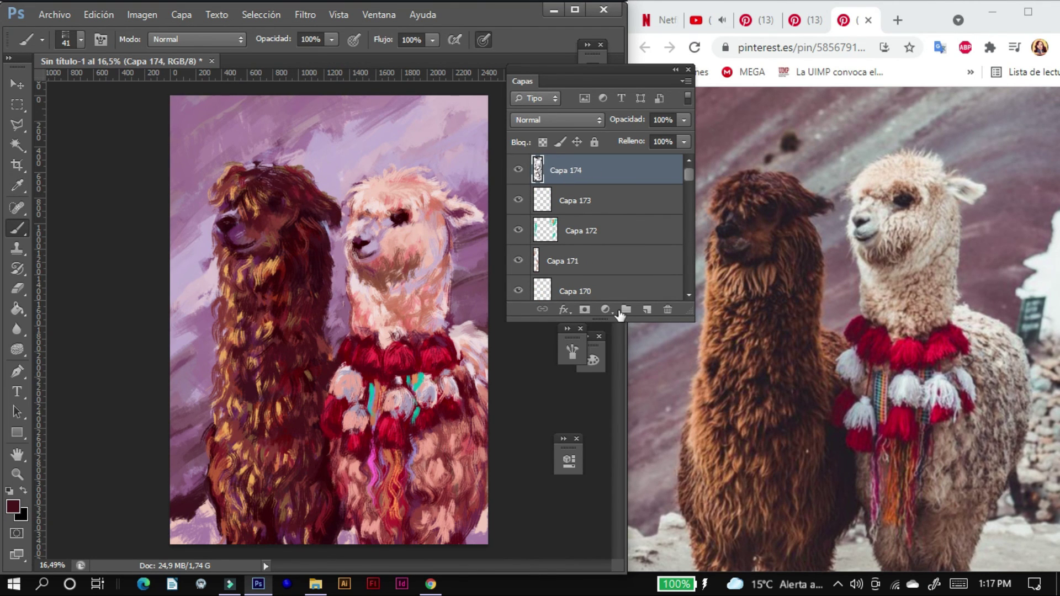
{"action": "left_click", "coordinate": [256, 268], "text": "alt"}
{"action": "key", "text": "ctrl+shift+alt+n"}
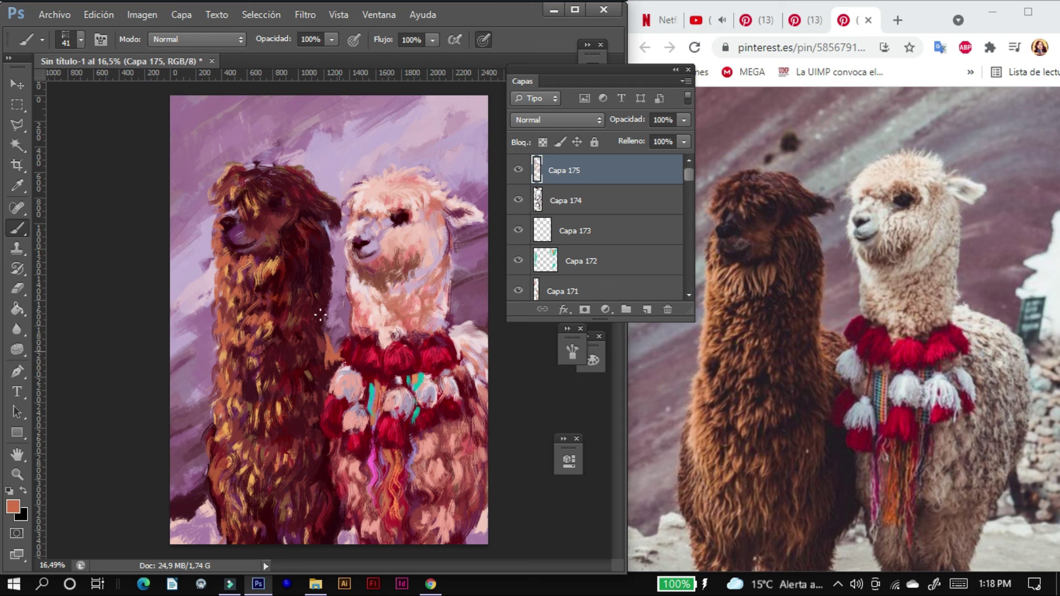
{"action": "key", "text": "ctrl+shift+alt+n"}
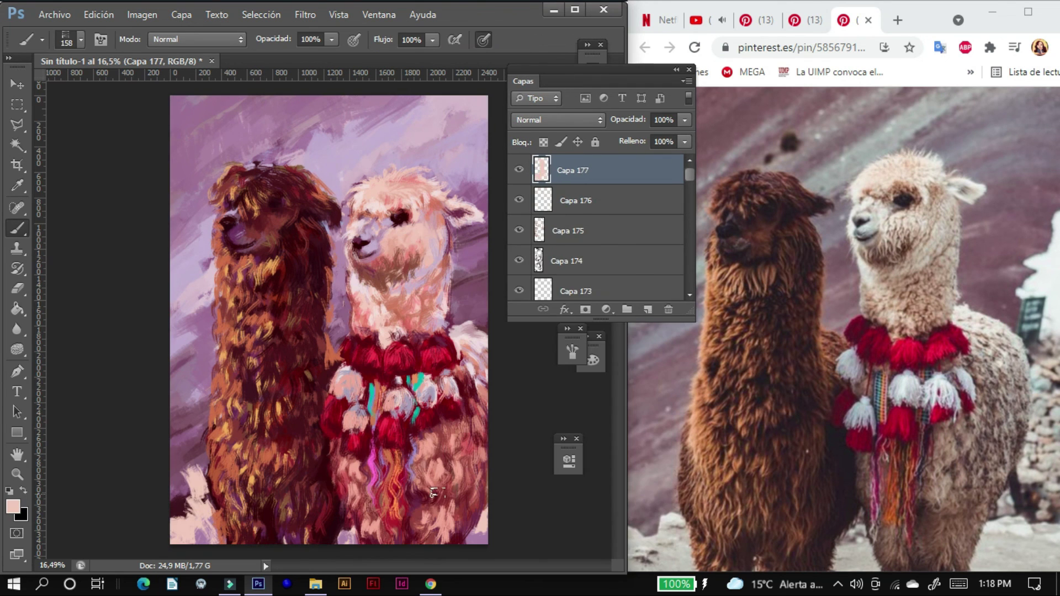
{"action": "left_click_drag", "start_coordinate": [188, 326], "coordinate": [169, 385]}
{"action": "key", "text": "ctrl+shift+alt+n"}
{"action": "left_click_drag", "start_coordinate": [464, 359], "coordinate": [420, 513]}
{"action": "key", "text": "ctrl+shift+alt+n"}
{"action": "left_click_drag", "start_coordinate": [232, 447], "coordinate": [332, 536]}
Step: Paint white strokes over the collar tassels and white fur atop the alpaca's head
{"action": "key", "text": "i"}
{"action": "key", "text": "ctrl+shift+alt+n"}
{"action": "key", "text": "b"}
{"action": "left_click_drag", "start_coordinate": [386, 395], "coordinate": [362, 419]}
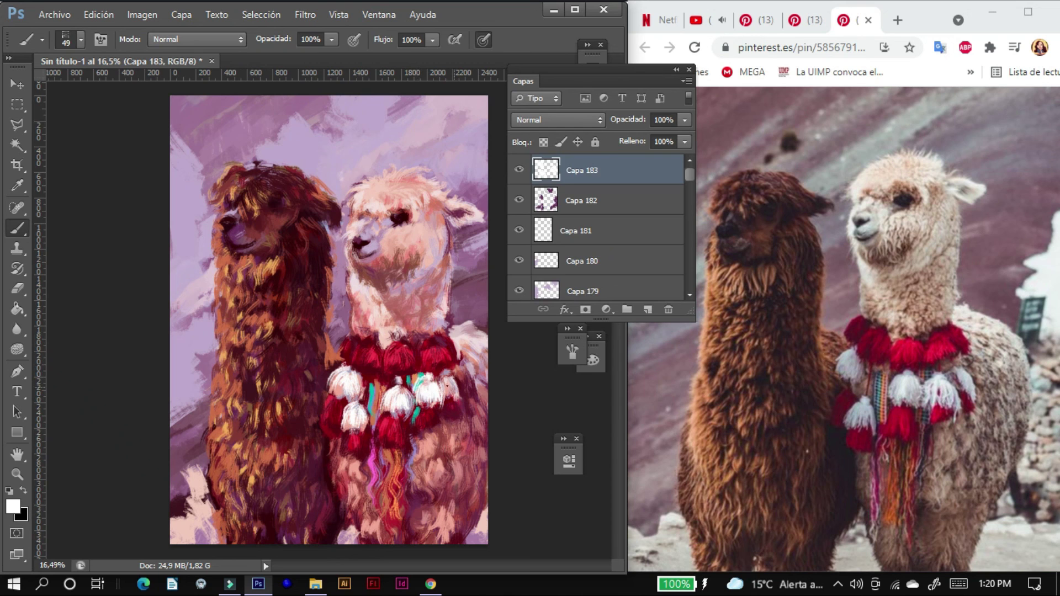
{"action": "key", "text": "ctrl+shift+alt+n"}
{"action": "key", "text": "ctrl+shift+alt+n"}
{"action": "left_click_drag", "start_coordinate": [425, 183], "coordinate": [387, 174]}
Step: Paint light purple strokes into the background on a new layer at 87% opacity
{"action": "key", "text": "ctrl+shift+alt+n"}
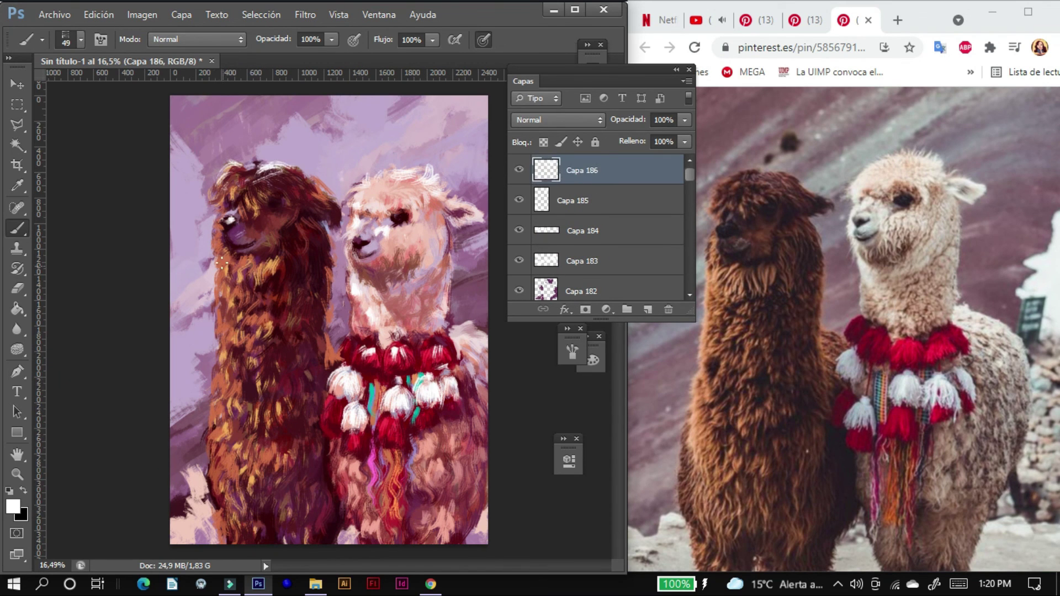
{"action": "left_click", "coordinate": [13, 507]}
{"action": "left_click", "coordinate": [800, 142]}
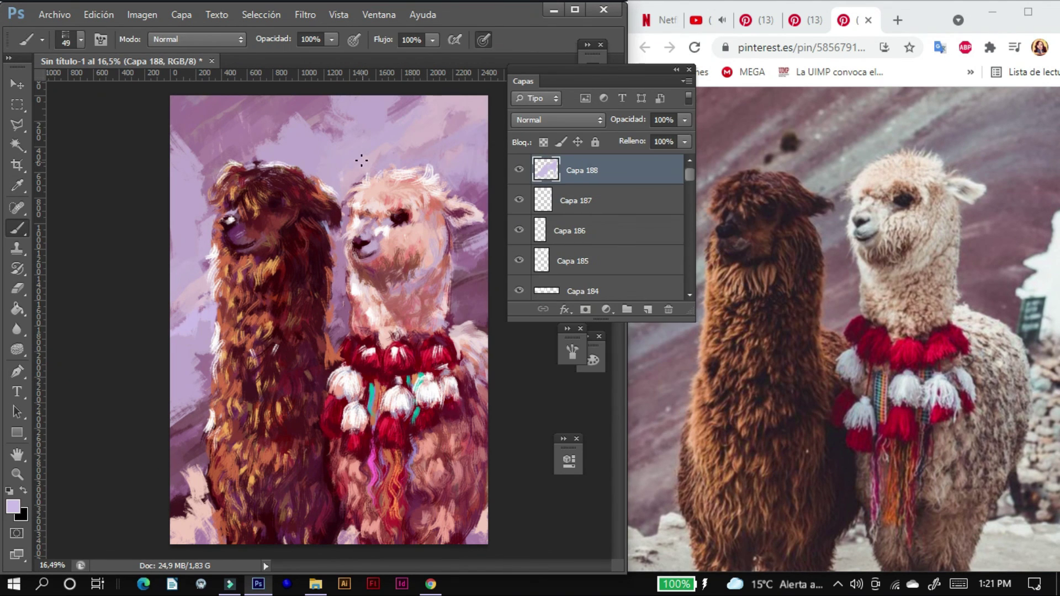
{"action": "left_click_drag", "start_coordinate": [333, 269], "coordinate": [343, 323]}
{"action": "key", "text": "ctrl+shift+alt+n"}
{"action": "key", "text": "ctrl+shift+alt+n"}
{"action": "left_click_drag", "start_coordinate": [684, 120], "coordinate": [679, 142]}
{"action": "key", "text": "ctrl+shift+alt+n"}
{"action": "key", "text": "ctrl+shift+alt+n"}
Step: With an enlarged brush, add more light background strokes on new layers and sample light pink
{"action": "right_click", "coordinate": [480, 232]}
{"action": "key", "text": "Return"}
{"action": "key", "text": "ctrl+shift+alt+n"}
{"action": "key", "text": "ctrl+shift+alt+n"}
{"action": "left_click_drag", "start_coordinate": [184, 442], "coordinate": [191, 486]}
{"action": "key", "text": "ctrl+shift+alt+n"}
{"action": "key", "text": "ctrl+shift+alt+n"}
{"action": "left_click_drag", "start_coordinate": [188, 111], "coordinate": [243, 166]}
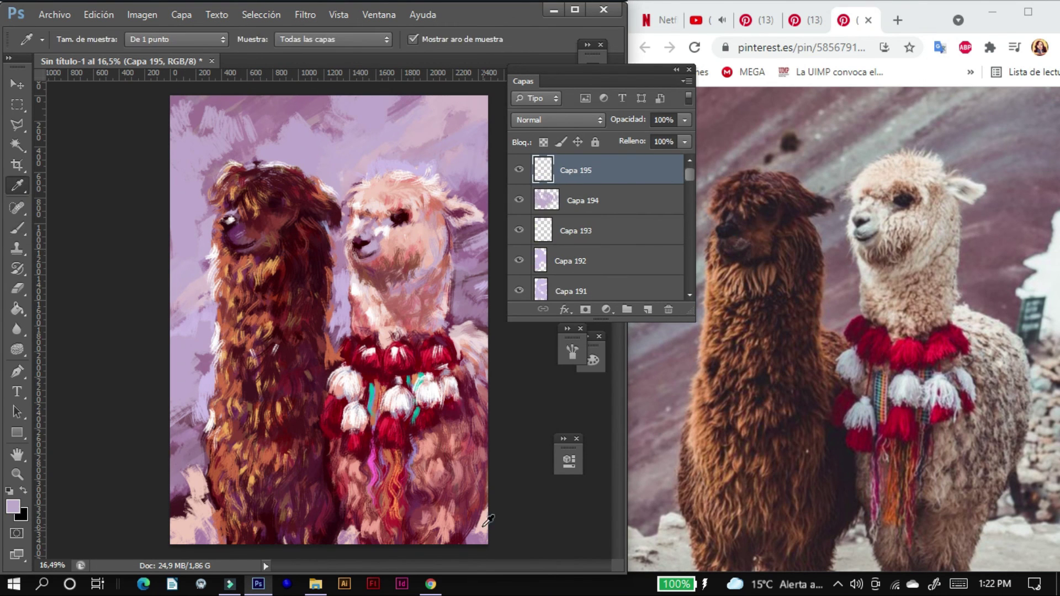
{"action": "key", "text": "ctrl+shift+alt+n"}
{"action": "key", "text": "ctrl+shift+alt+n"}
{"action": "left_click", "coordinate": [386, 232], "text": "alt"}
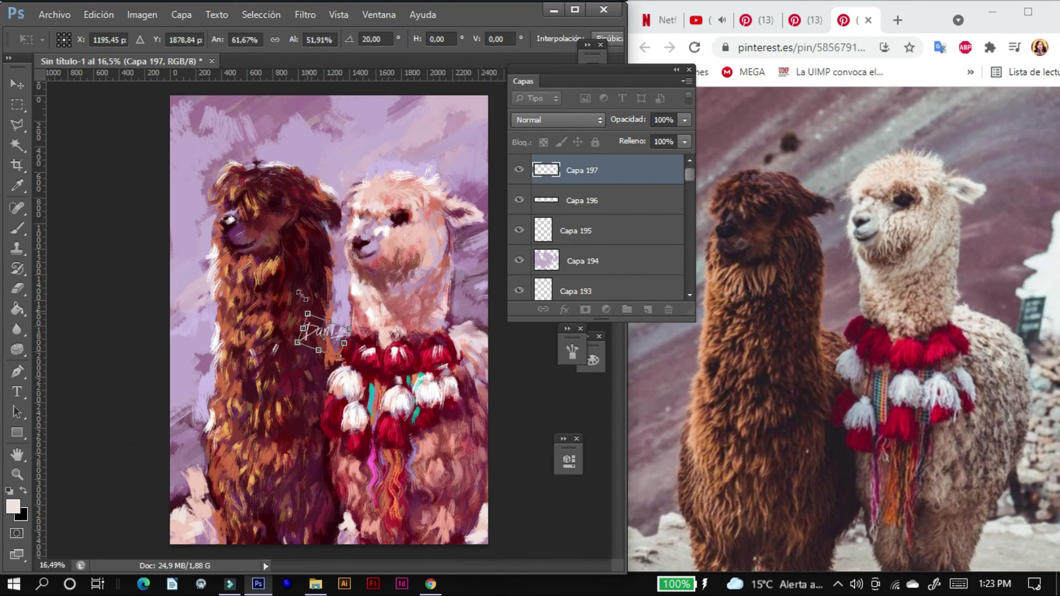